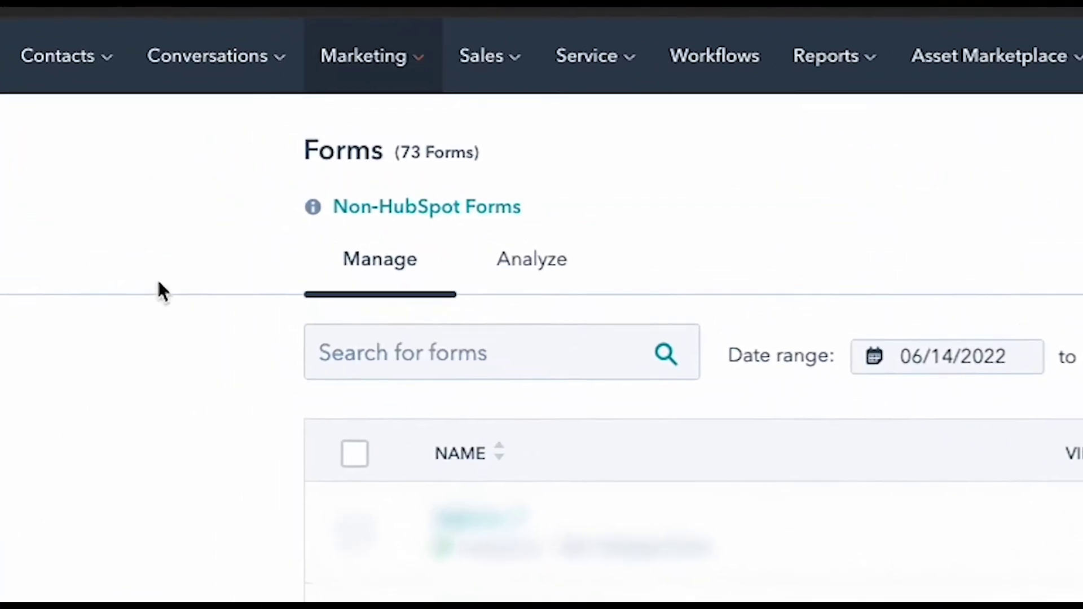
Start a new form from the Marketing forms list and choose the Pop-up box type.
left_click(391, 66)
mouse_move(384, 582)
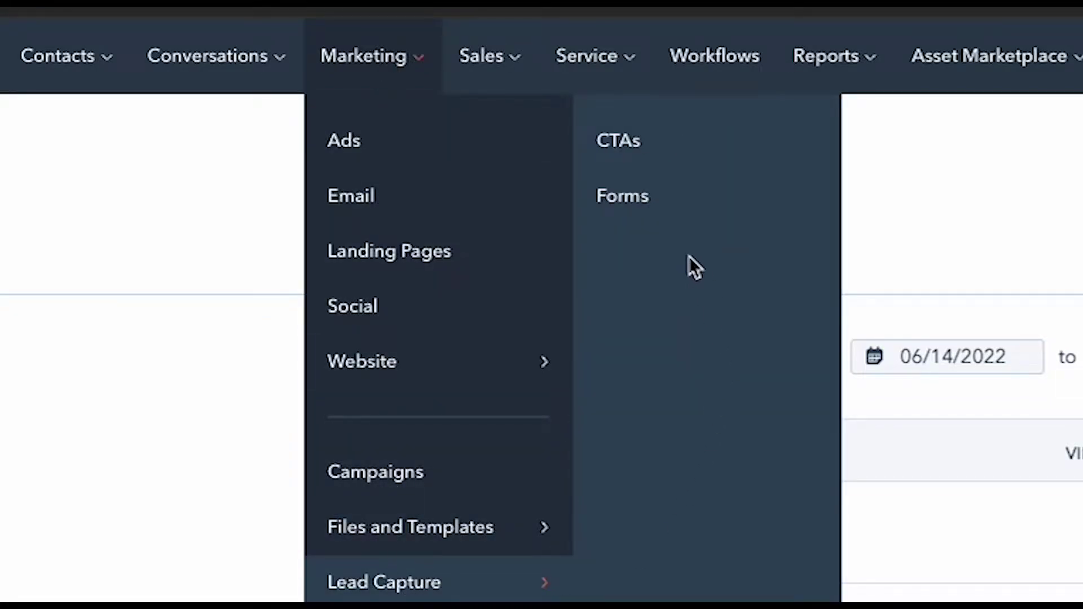
left_click(643, 213)
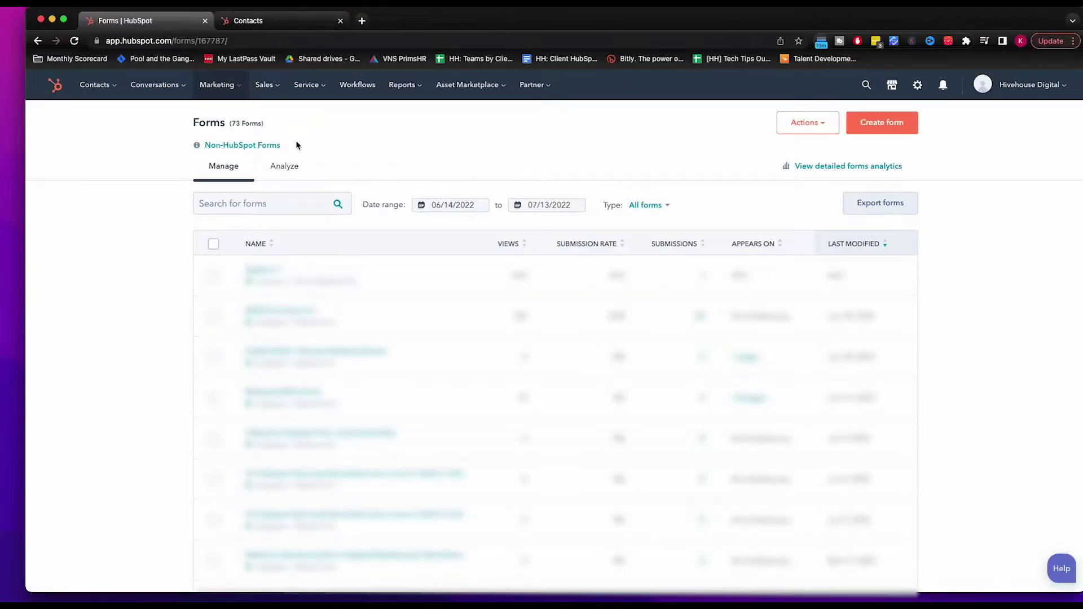
left_click(884, 127)
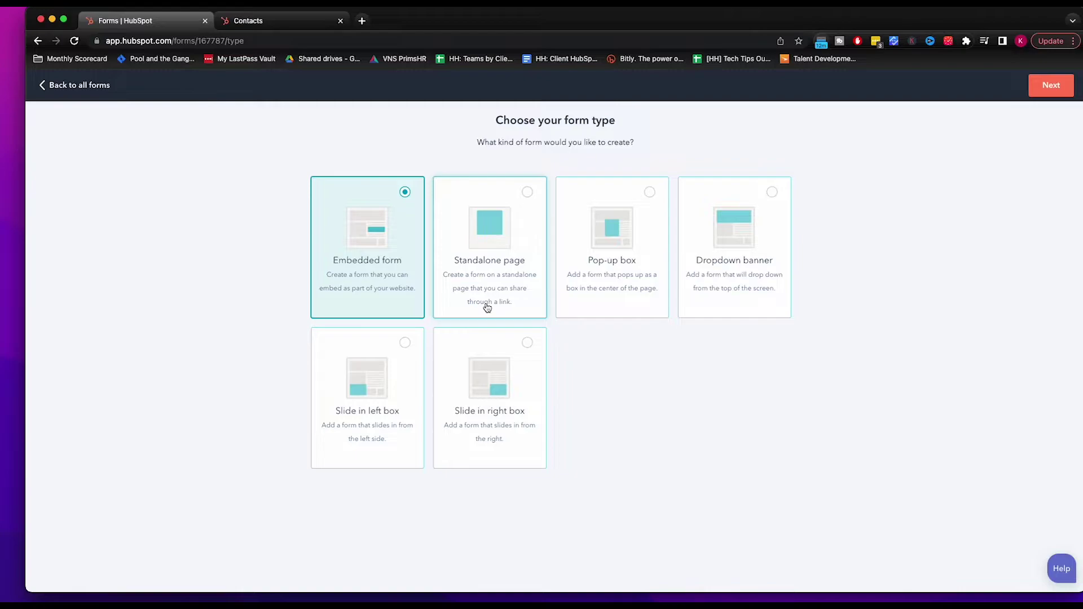
left_click(581, 277)
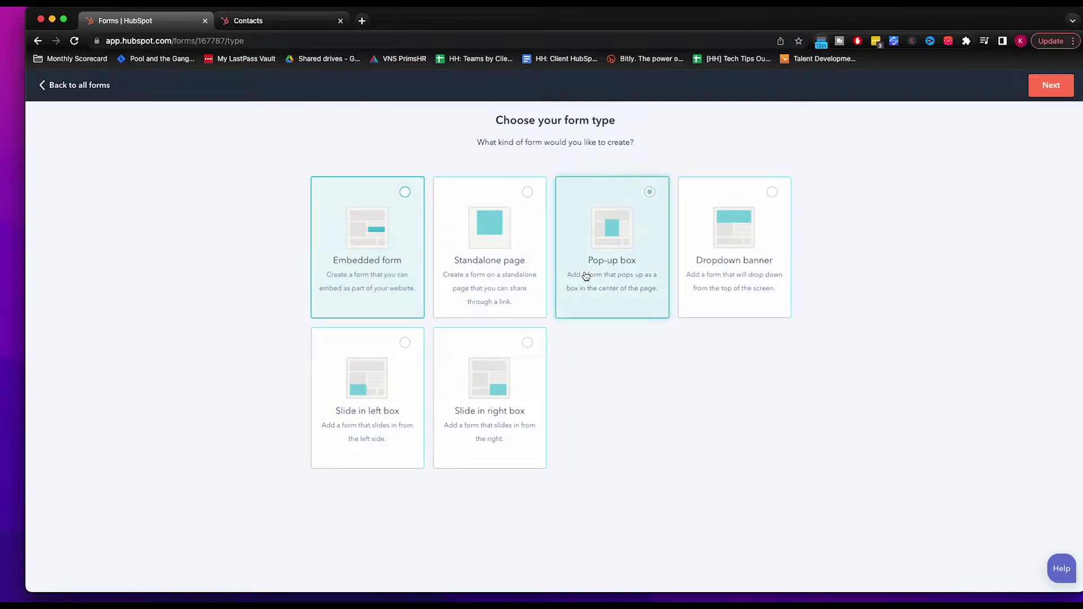
Open the pop-up editor and rename the form to '[TOFU] Branding Checklist'.
left_click(1063, 82)
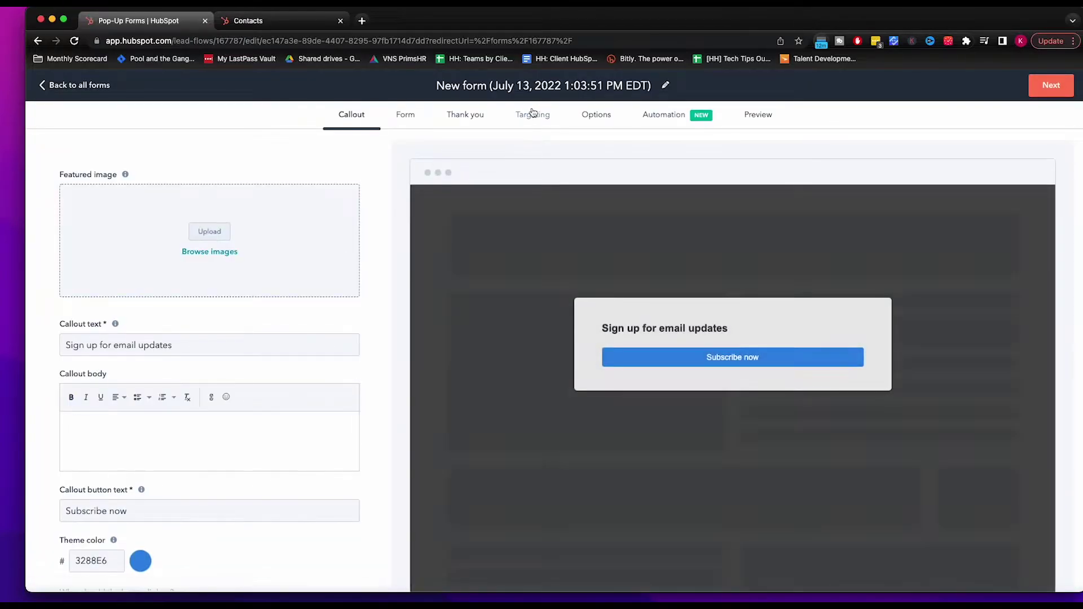
left_click(662, 87)
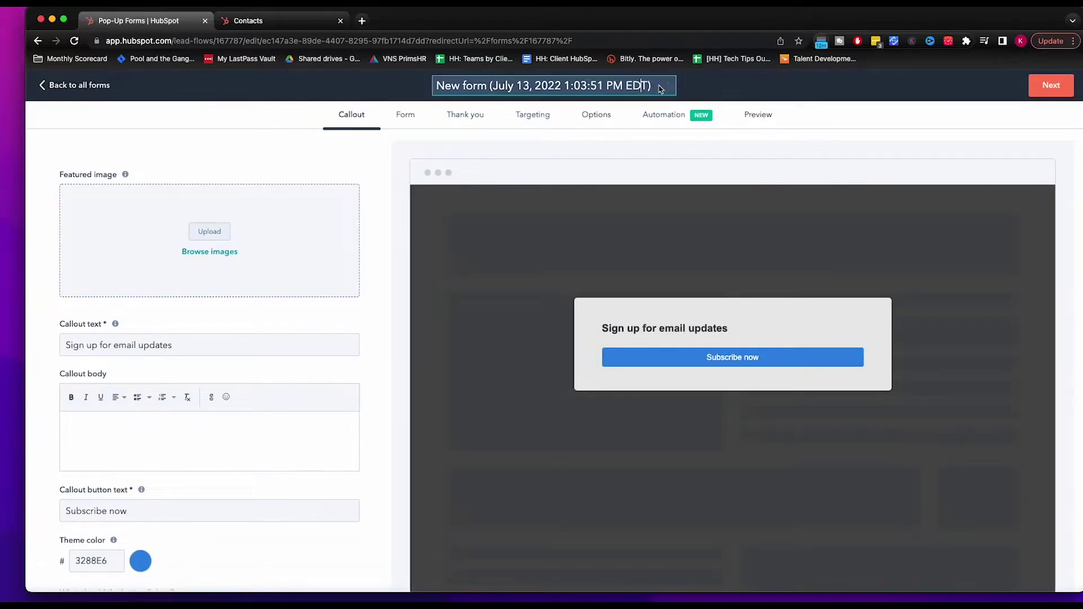
left_click_drag(654, 85, 404, 81)
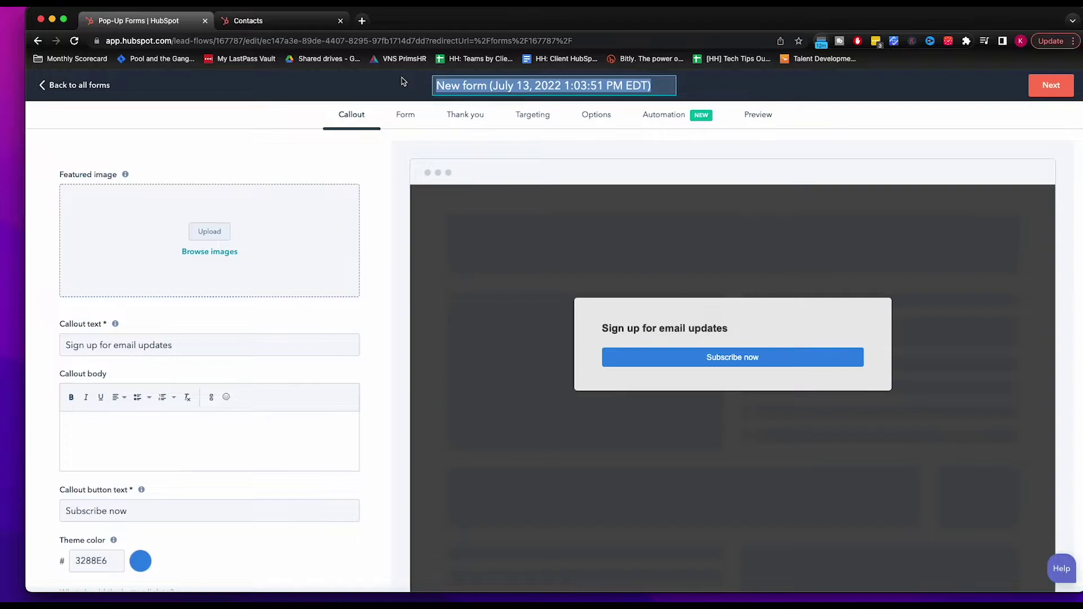
key("BackSpace")
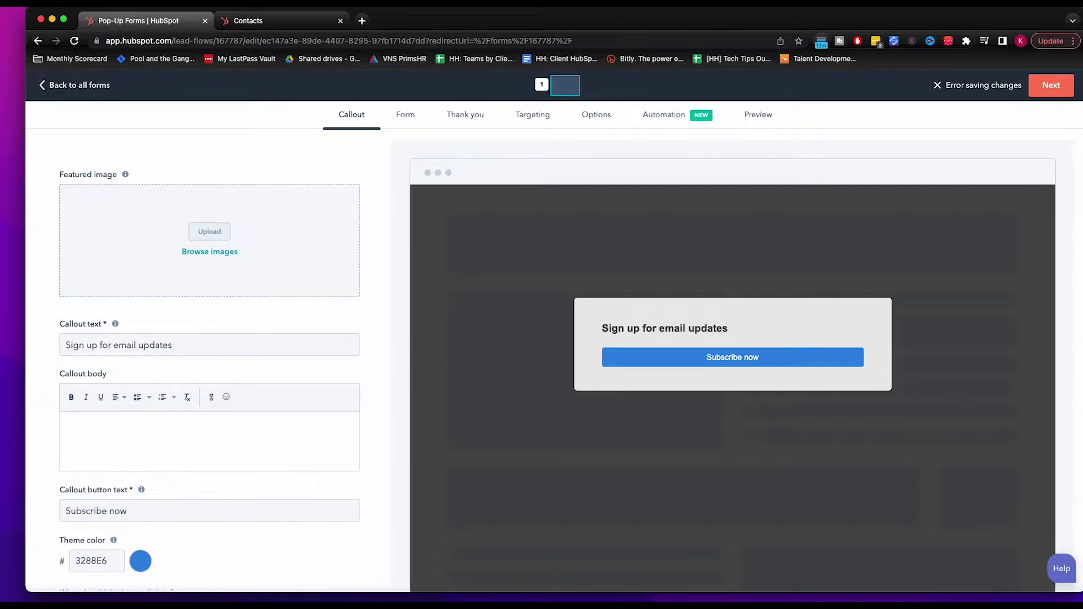
key("BackSpace")
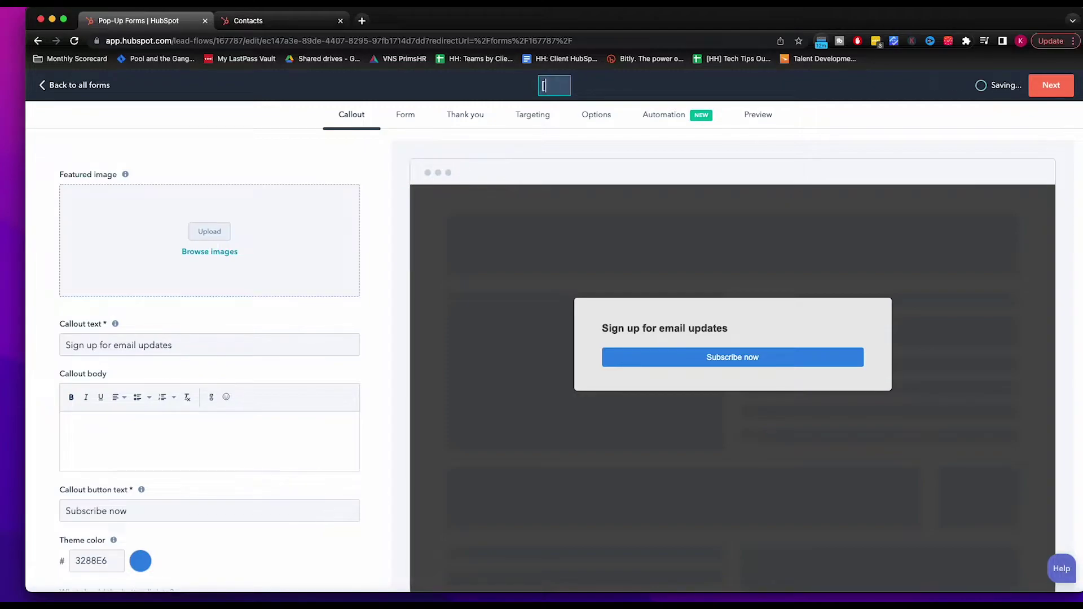
type("ztOFU")
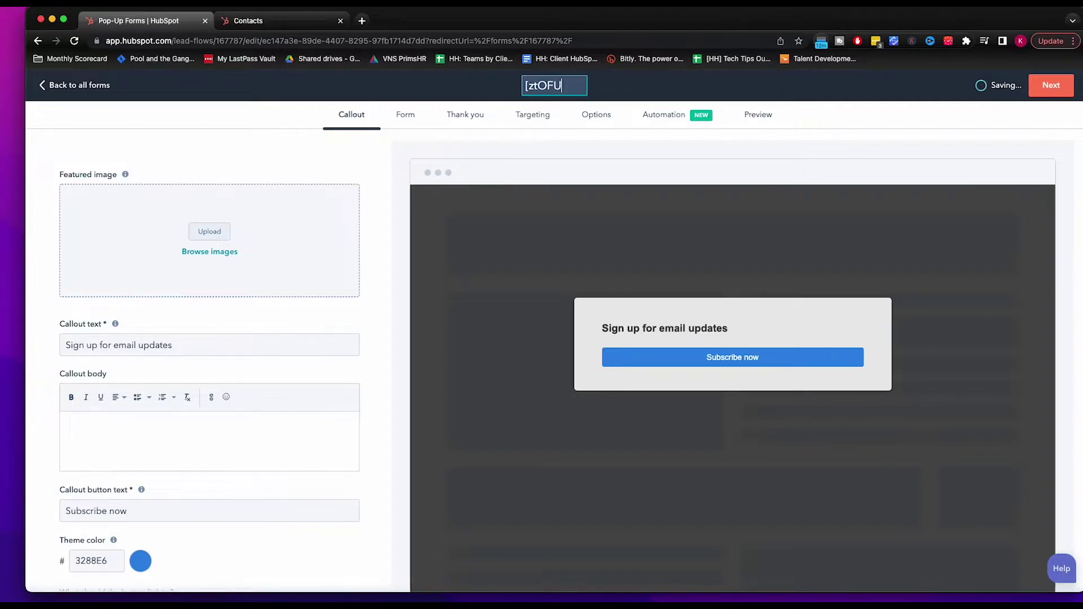
type("] Branding Checkli")
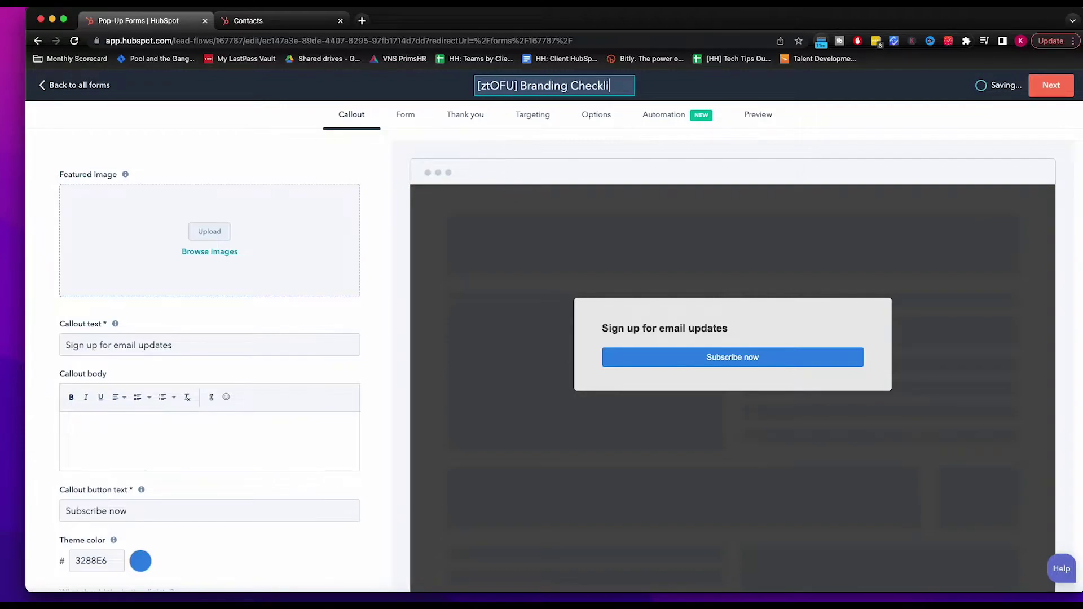
type("st")
left_click_drag(486, 85, 477, 85)
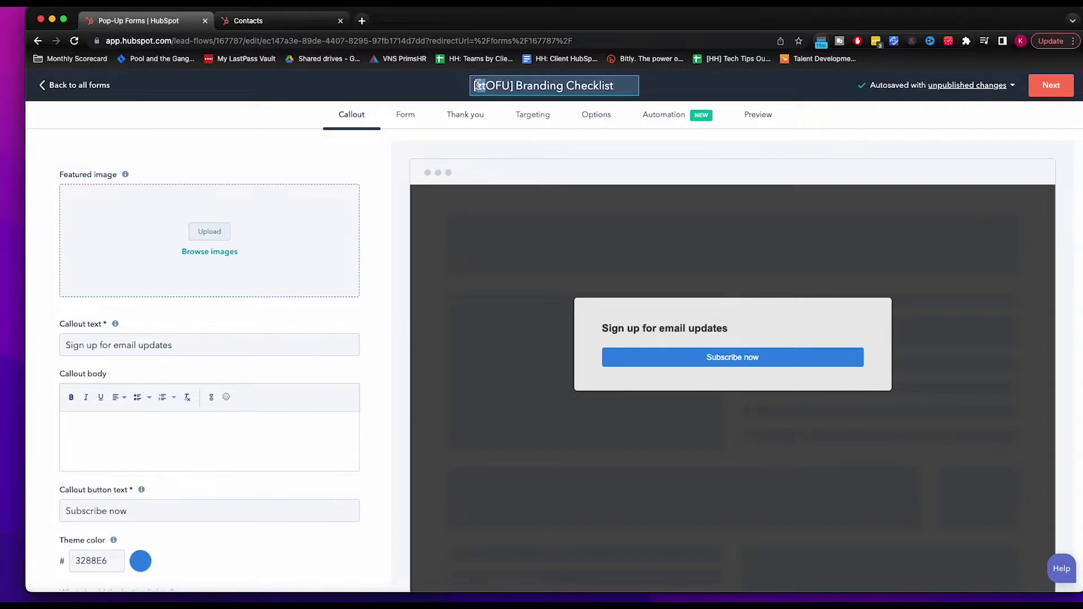
type("T")
left_click(480, 139)
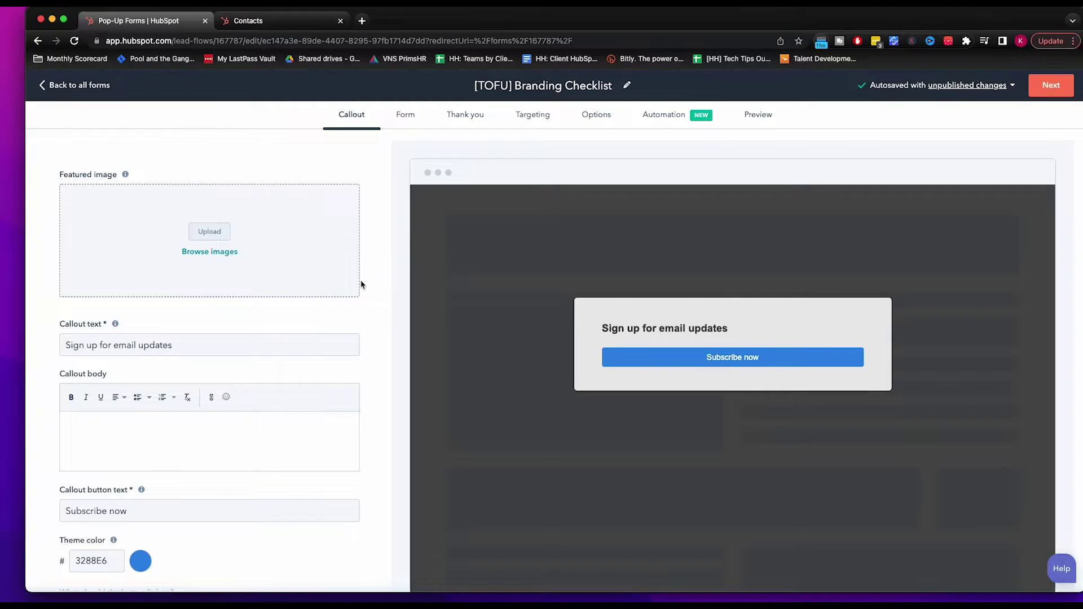
Search images for 'branding' and set The Marketer's Branding Checklist cover as the featured image.
left_click(210, 251)
left_click(918, 139)
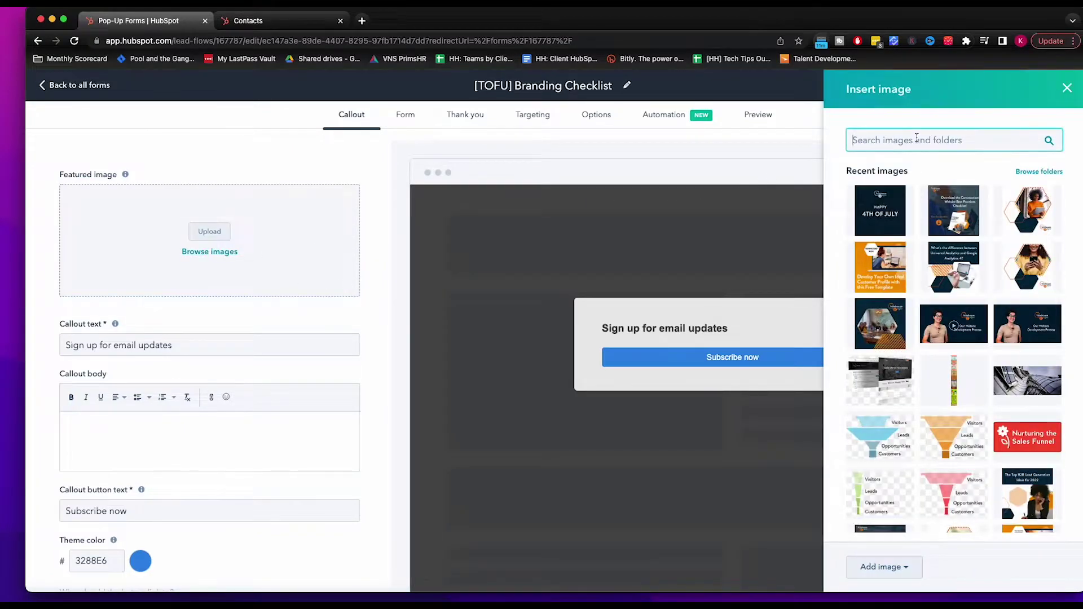
type("brandin")
type("g")
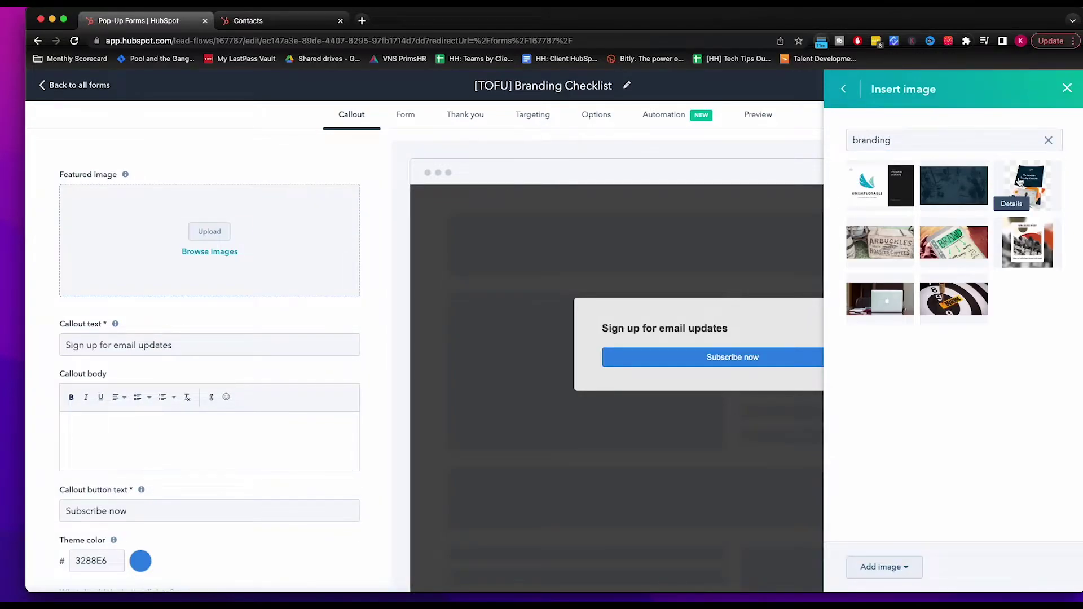
left_click(1024, 187)
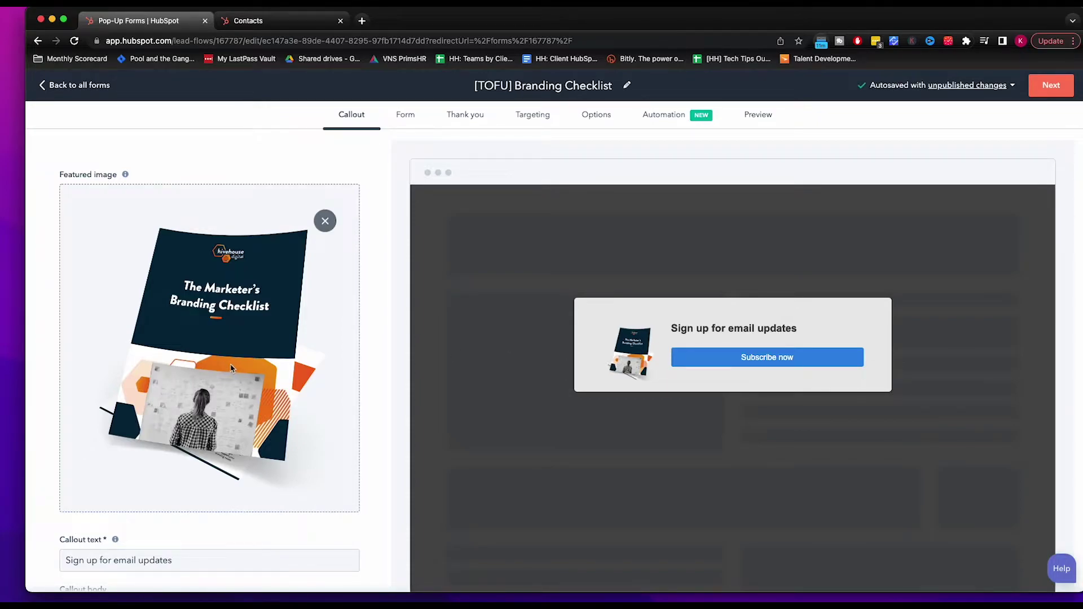
Replace the callout headline with 'Download our FREE branding checklist!'.
scroll(168, 379, "down", 1)
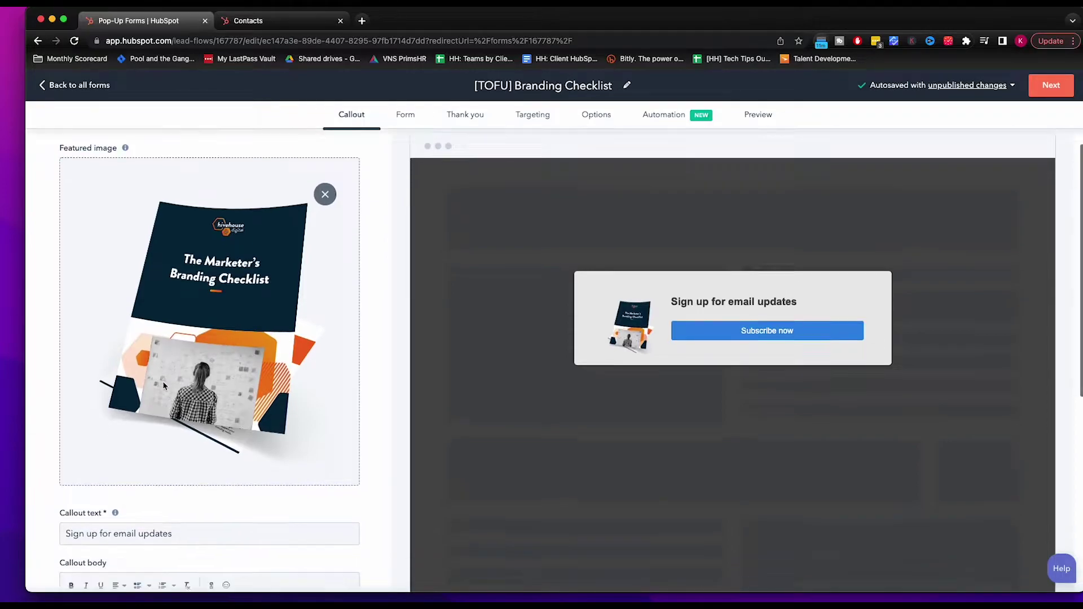
scroll(164, 382, "down", 2)
scroll(152, 392, "down", 2)
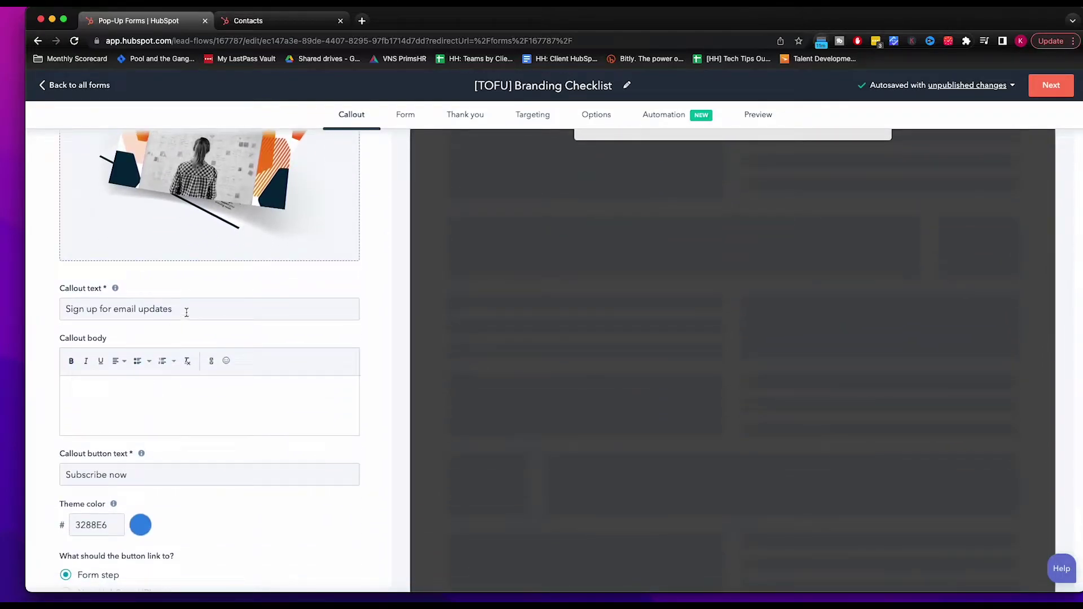
left_click_drag(186, 310, 66, 311)
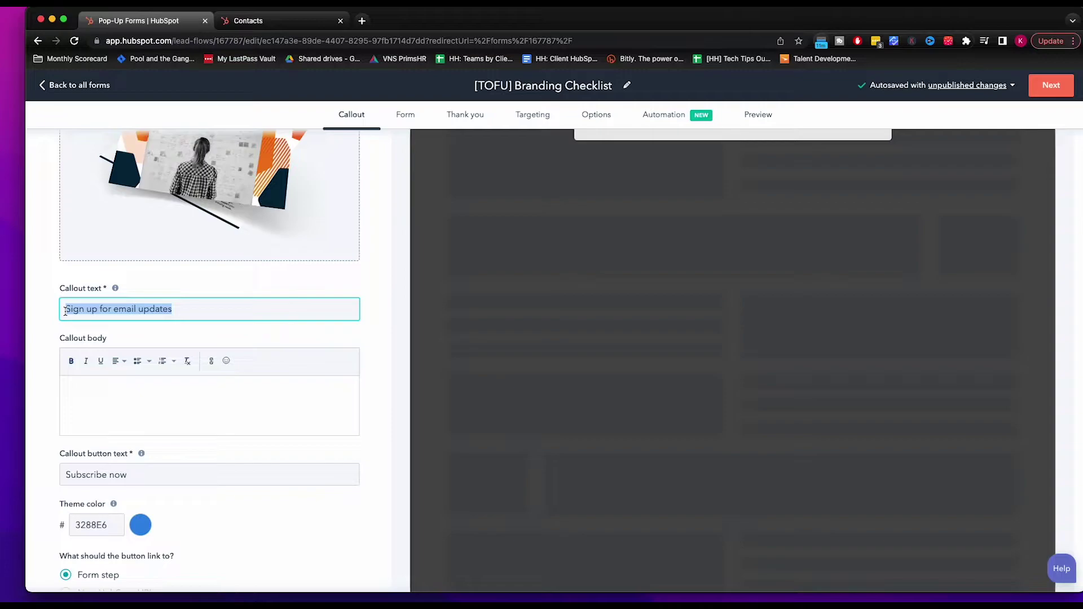
type("D")
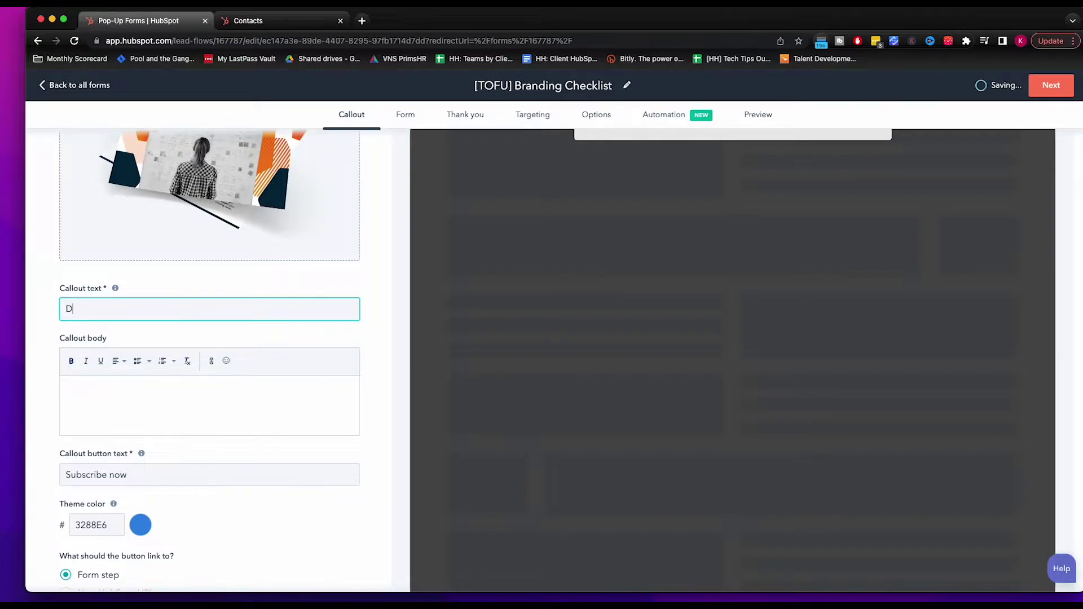
type("ownload")
type(" our F")
type("REE ")
type("brandin")
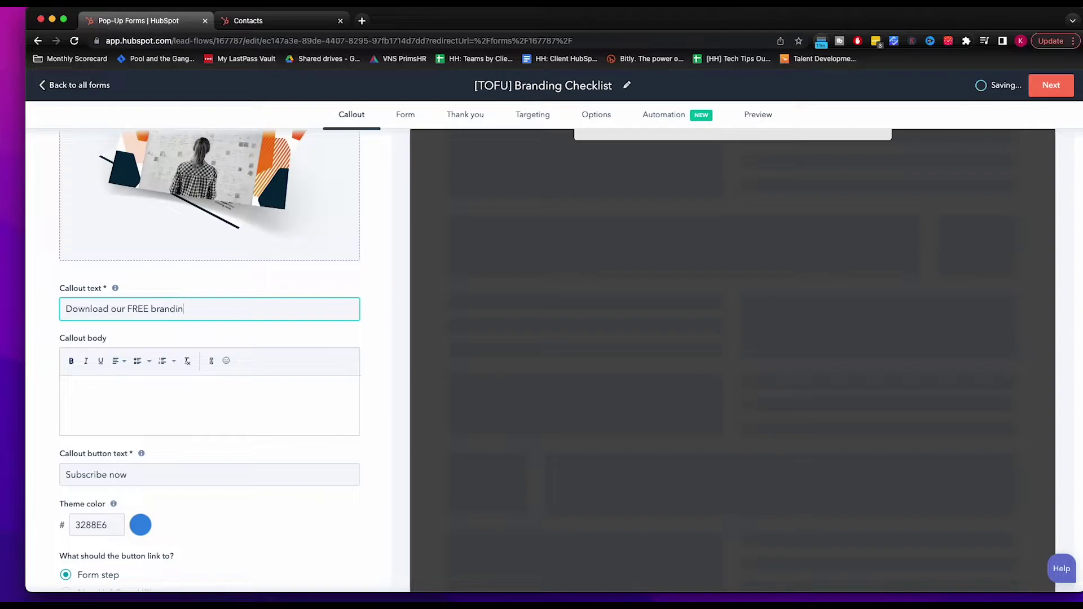
type("g checklis")
type("t!")
left_click(210, 402)
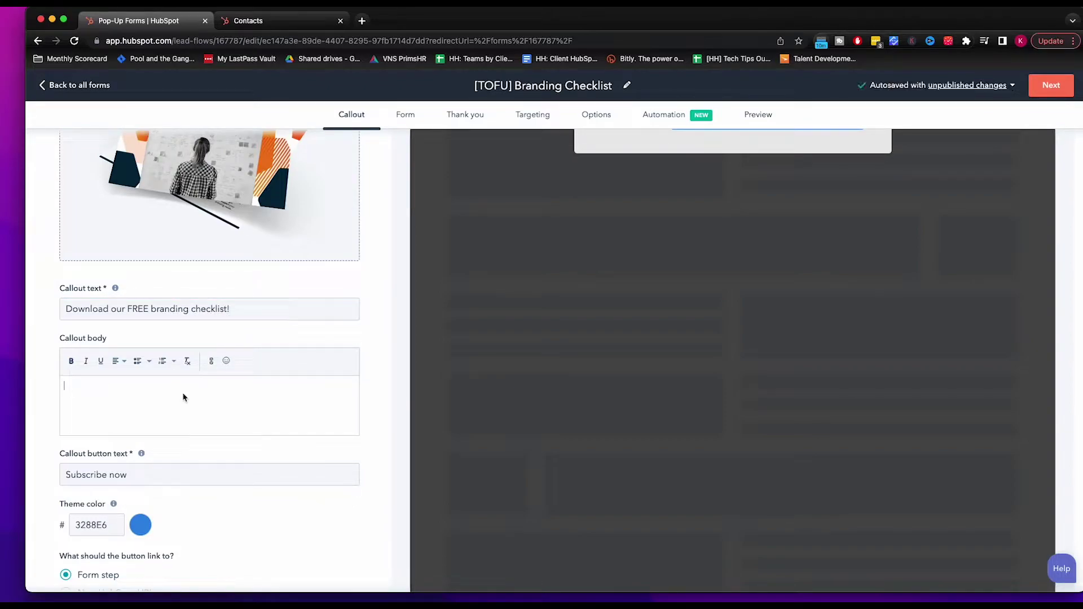
scroll(294, 351, "up", 2)
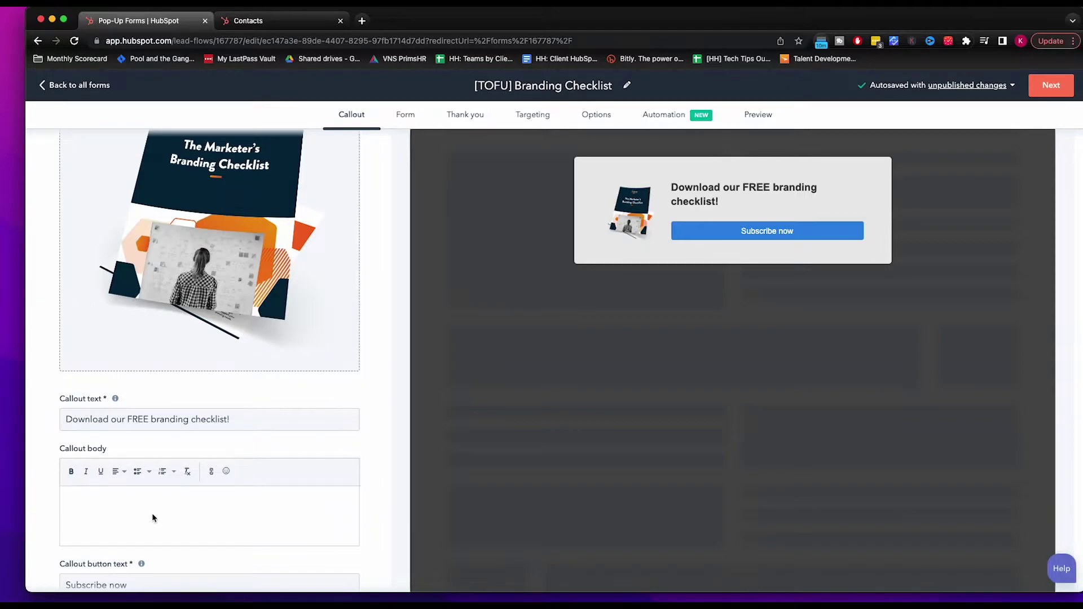
Write the callout body 'Extend your branch reach today by running through our free checklist.', fixing typos.
type("Ex")
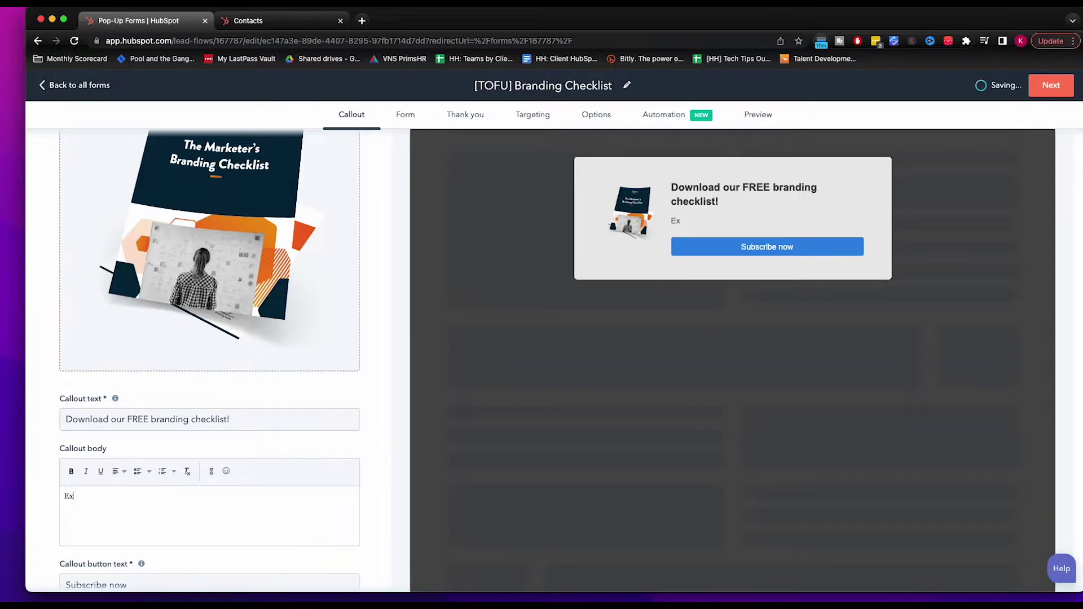
type("tend your")
type(" branch re")
type("ax")
key("BackSpace")
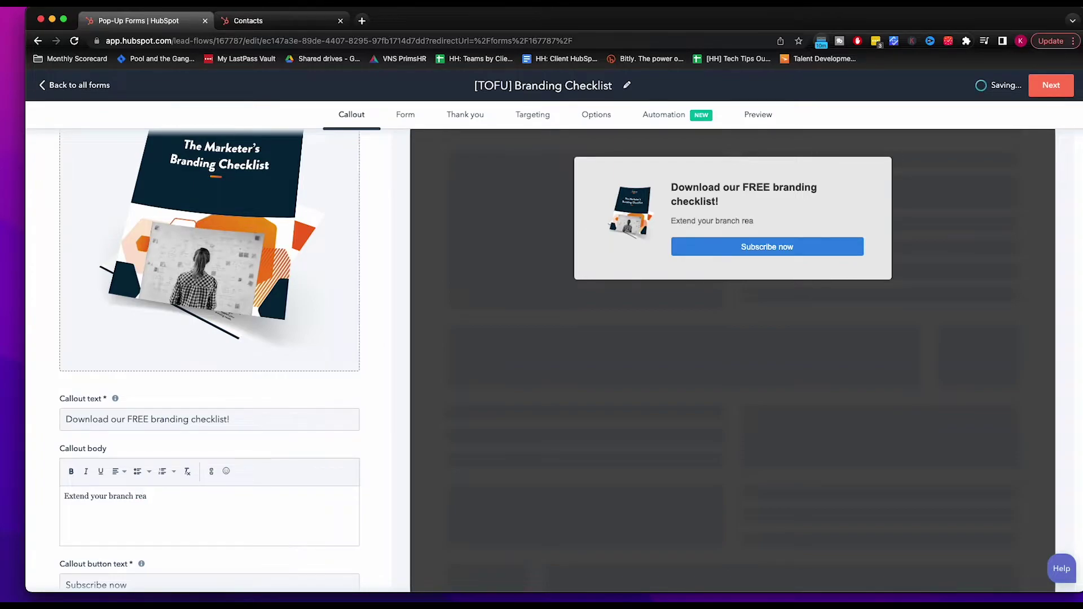
type("ch today ")
type("by r")
type("unning throug")
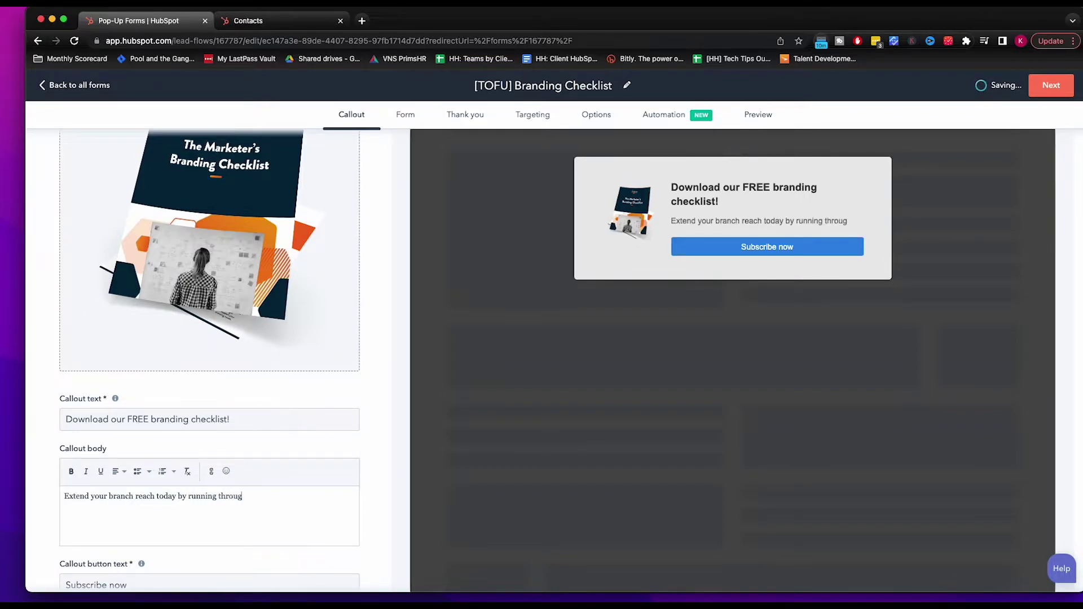
type("h our fr")
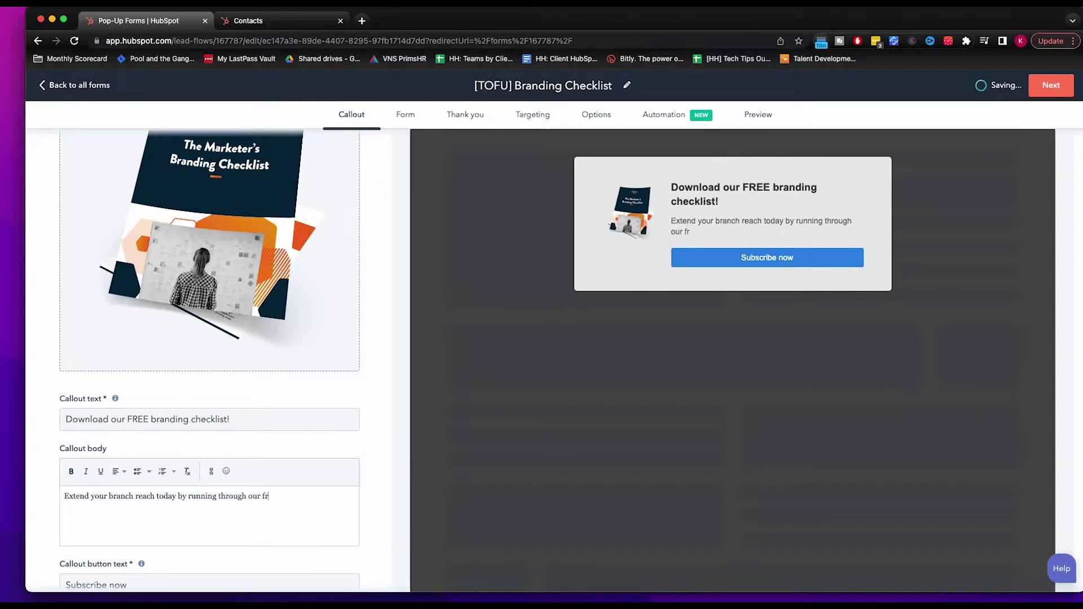
type("ee xhec")
type("klist.")
left_click(282, 496)
key("BackSpace")
type("c")
Replace the callout button text 'Subscribe now' with 'Download Now'.
scroll(247, 526, "down", 5)
scroll(179, 510, "down", 5)
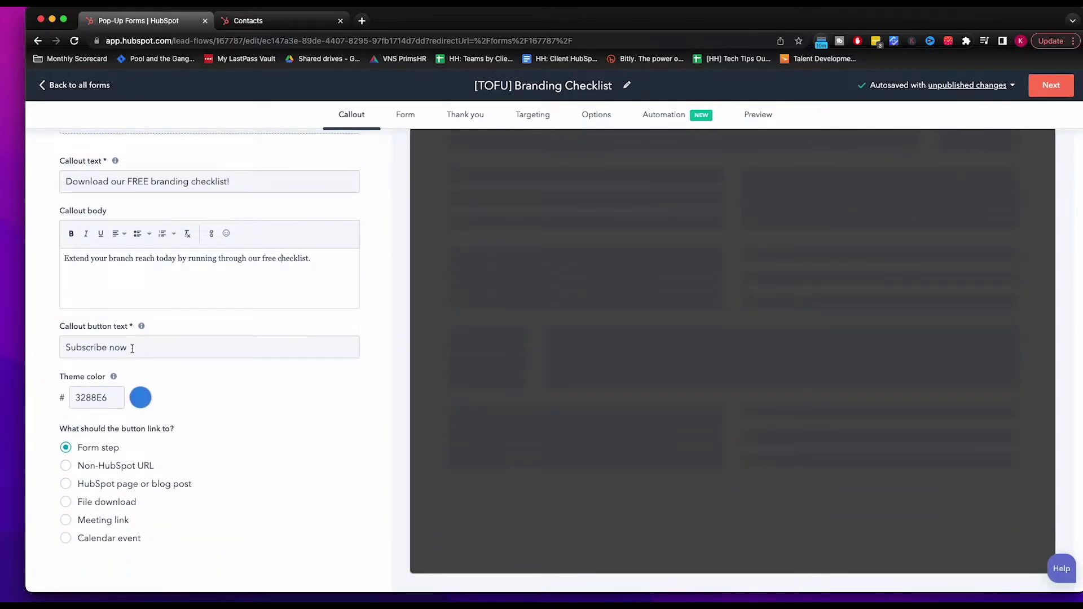
left_click_drag(132, 348, 30, 348)
type("Do")
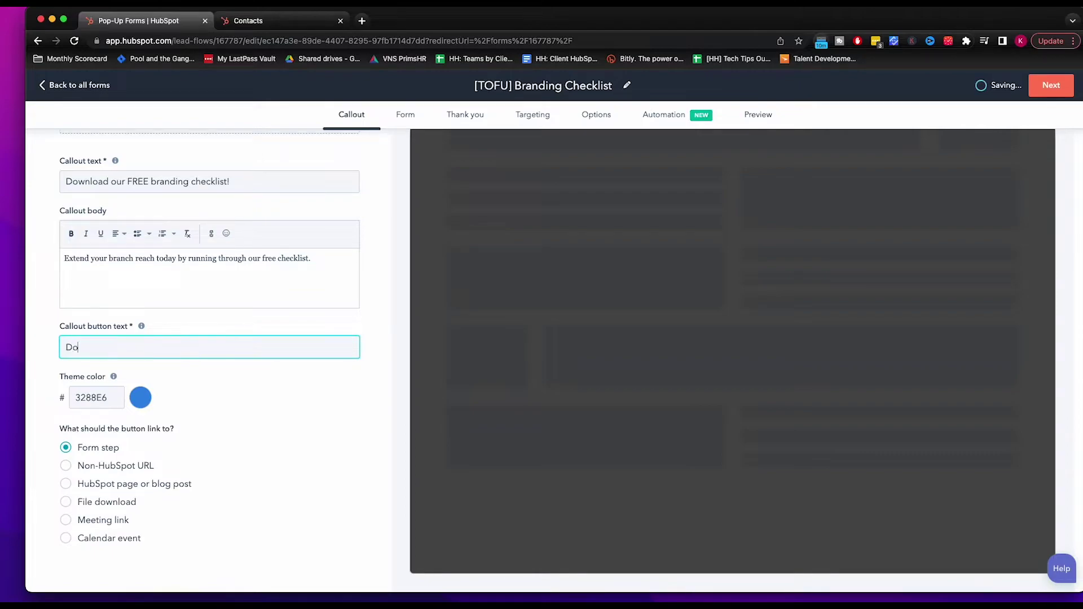
type("wnload ")
type("Now")
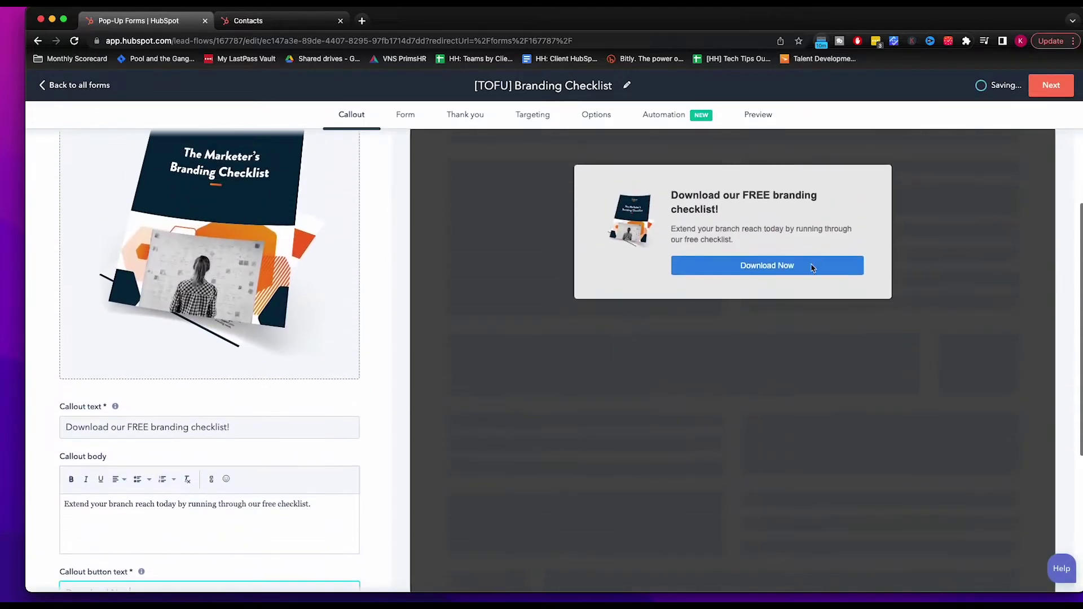
scroll(237, 429, "down", 5)
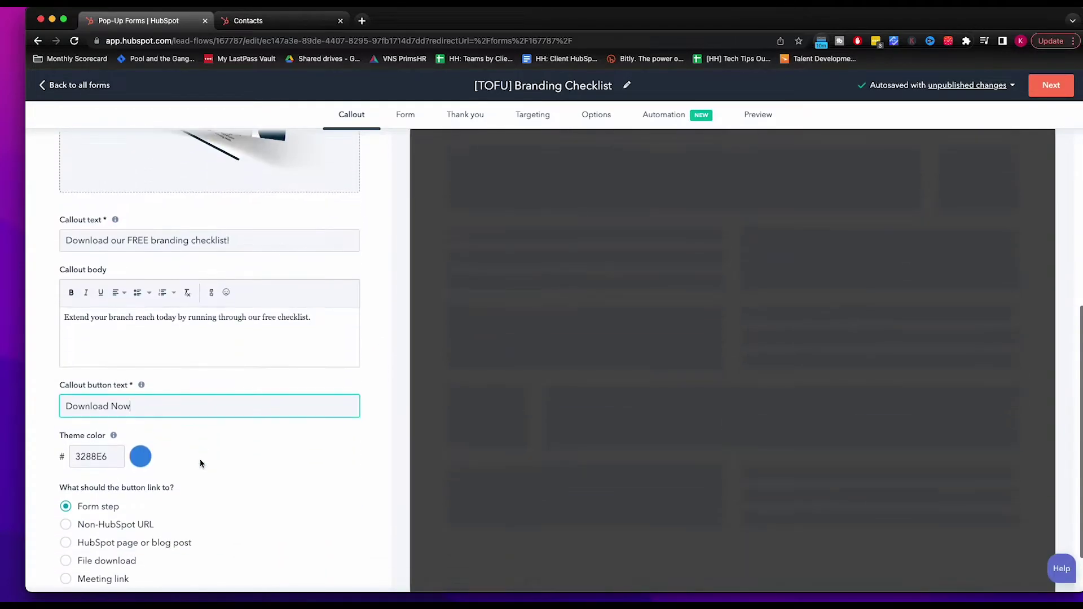
Set the callout theme colour to red-orange F15C1F.
left_click(146, 459)
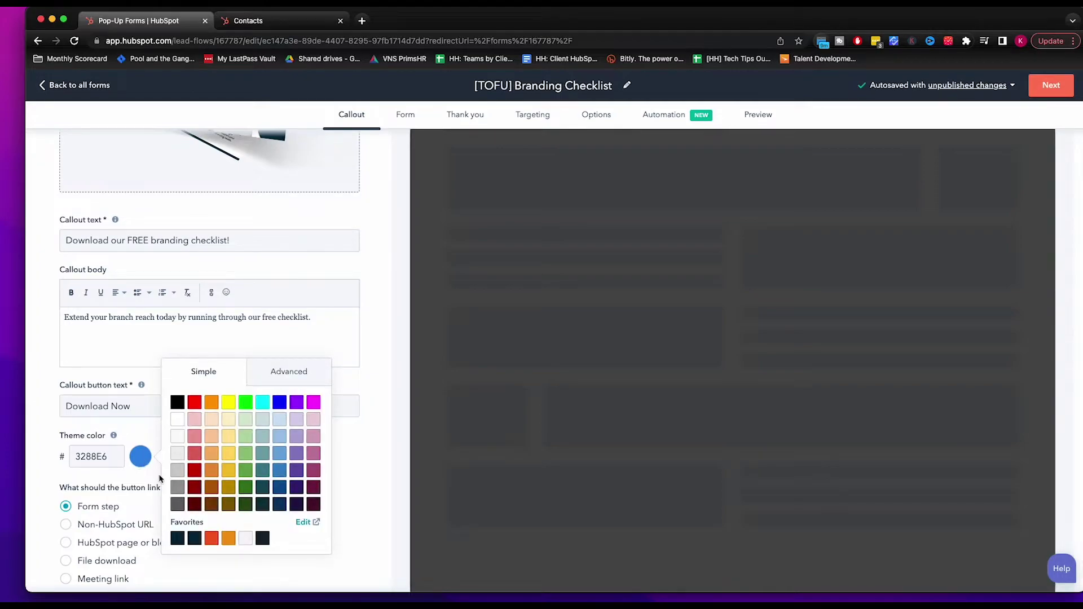
left_click(212, 542)
left_click(435, 455)
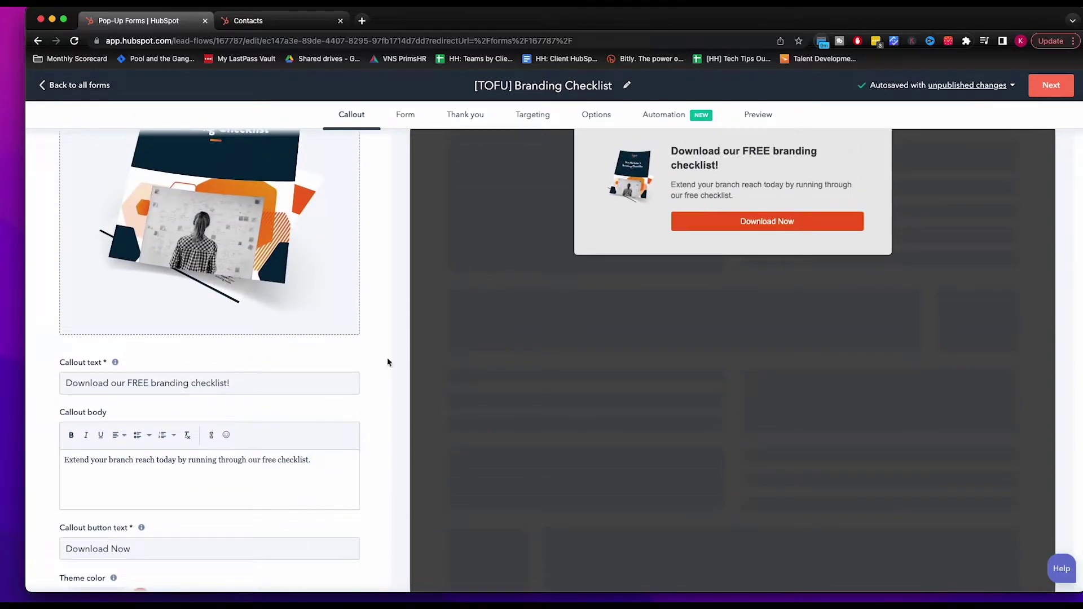
Try File download as the button action, then switch the button back to Form step.
scroll(91, 455, "down", 2)
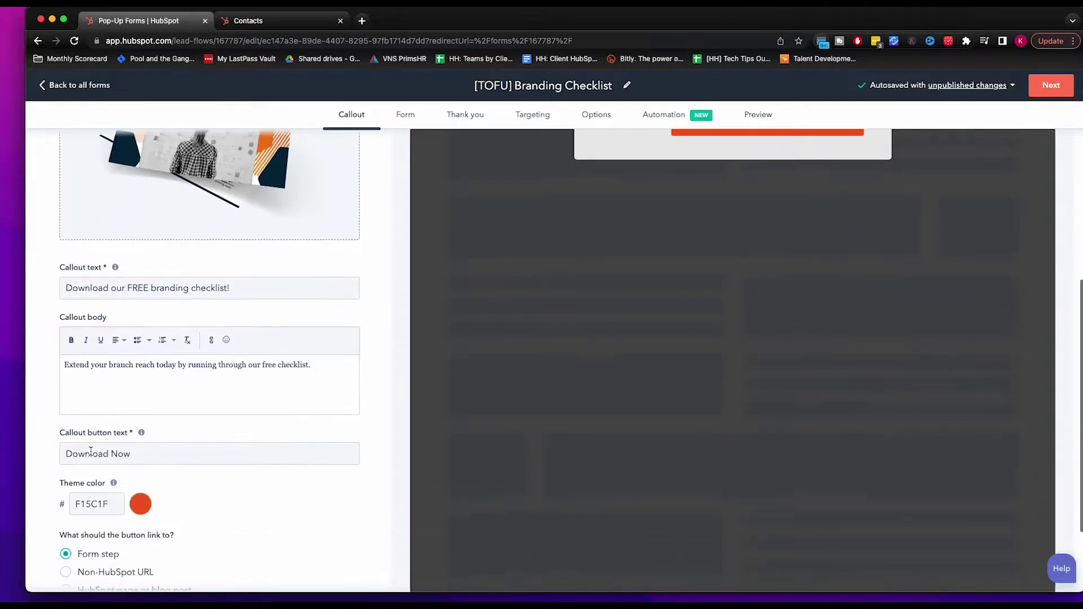
scroll(85, 453, "down", 3)
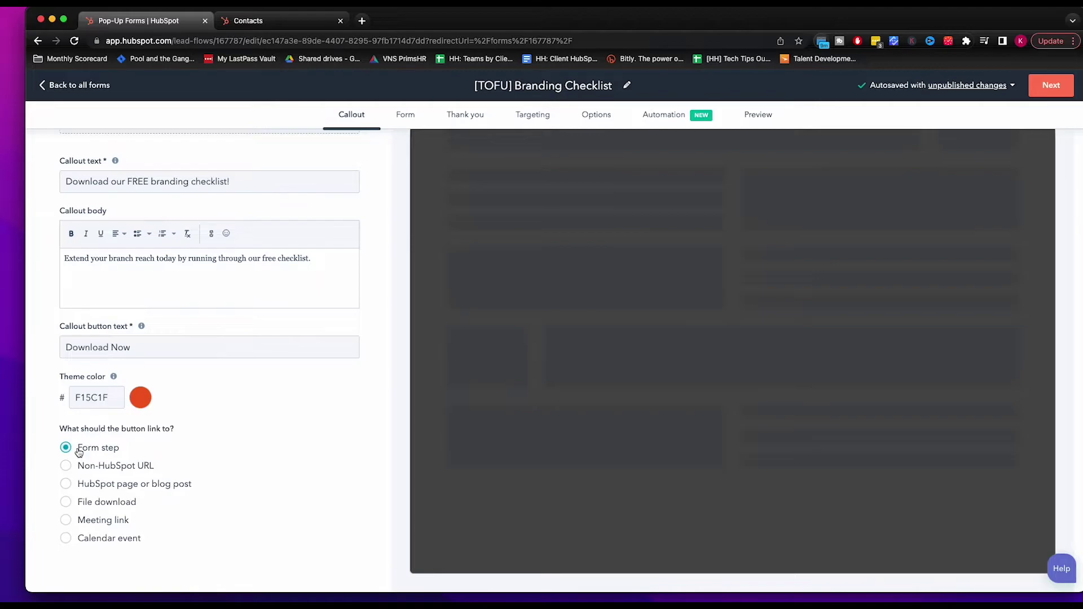
scroll(438, 292, "up", 6)
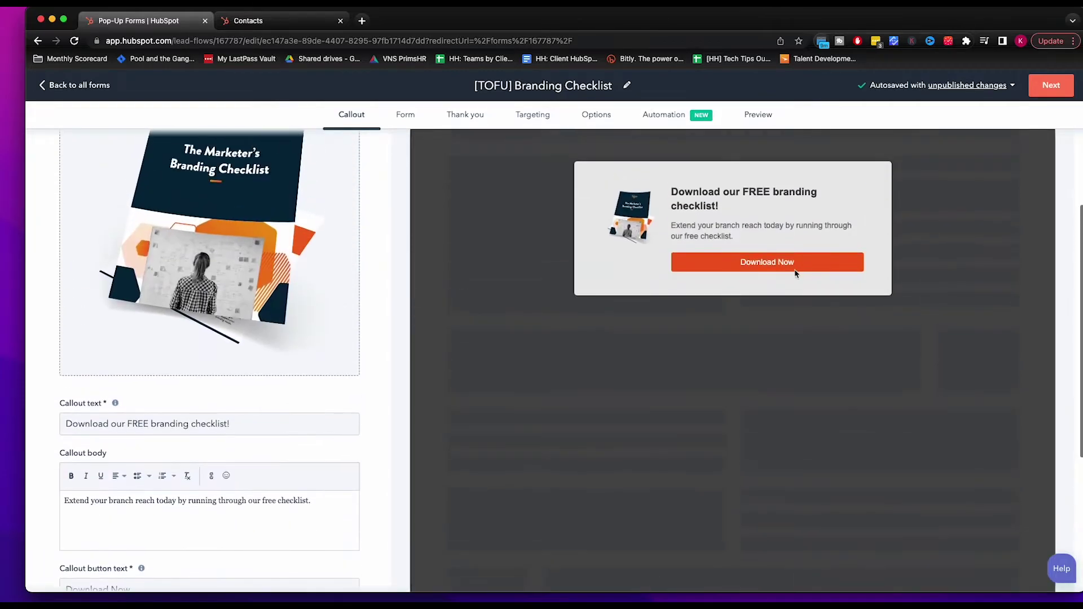
scroll(152, 435, "down", 1)
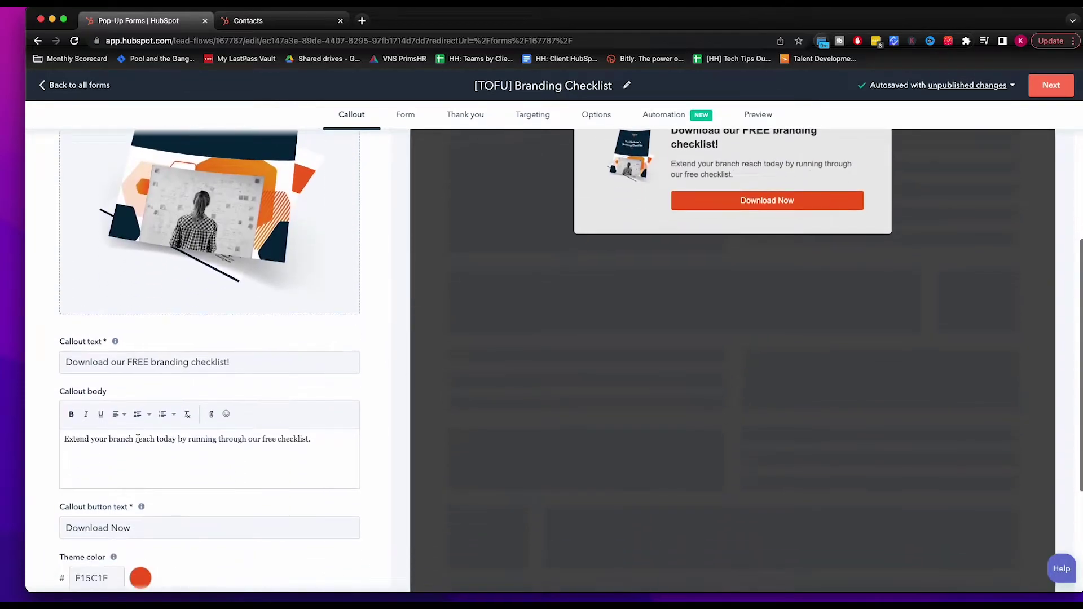
scroll(124, 461, "down", 3)
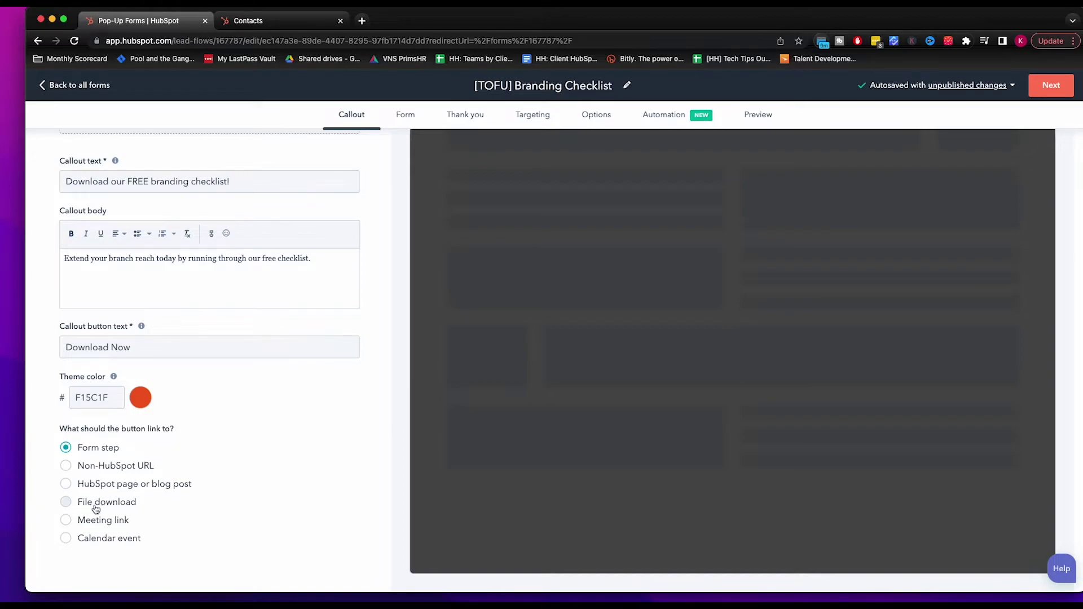
left_click(96, 508)
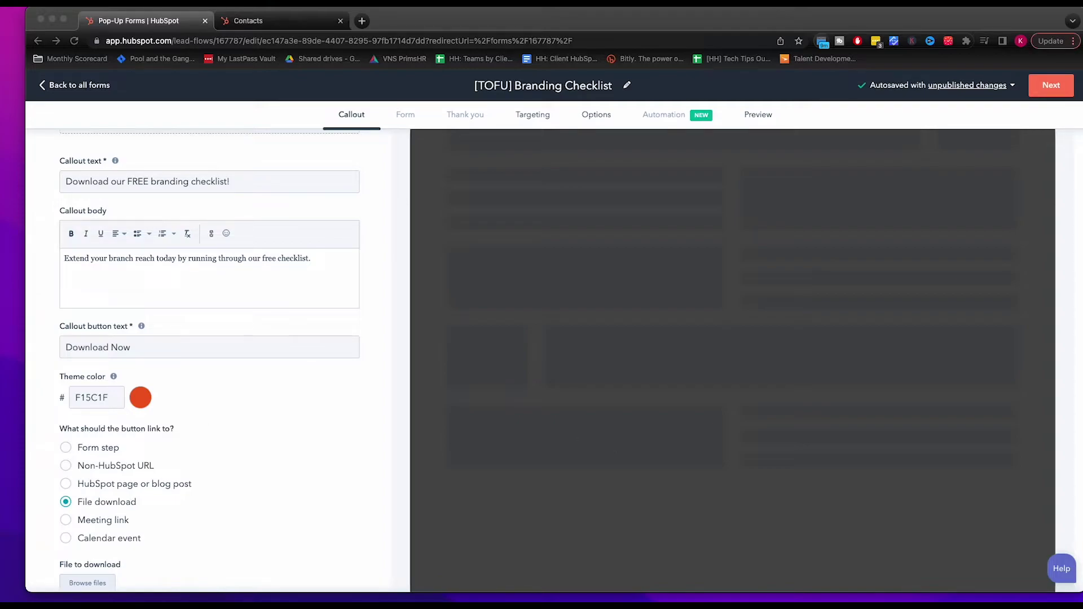
left_click(65, 448)
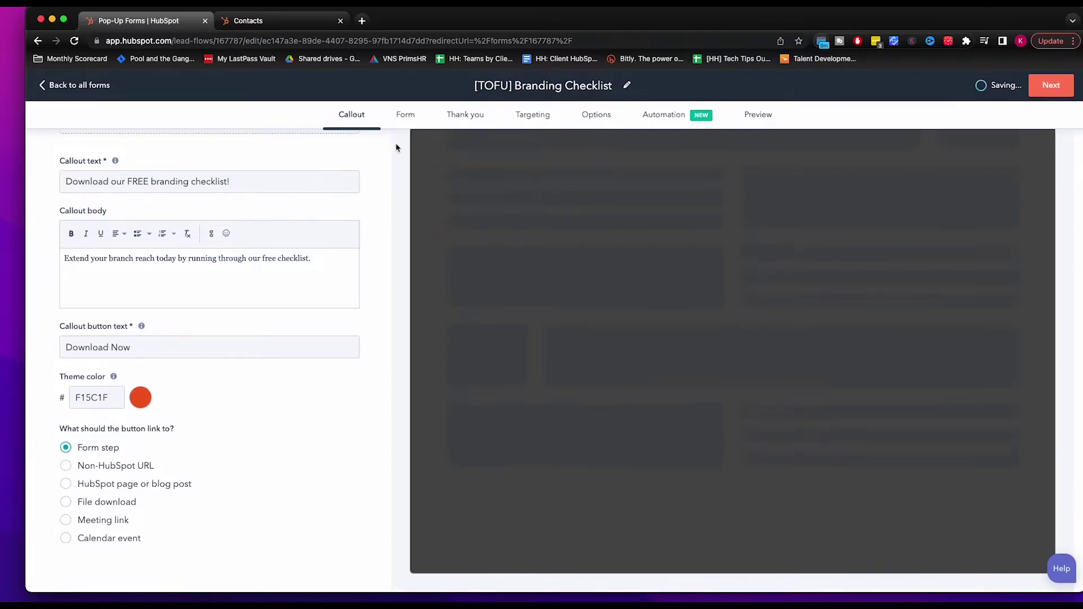
Enter 'Fill out the form below' as the lead form step's body text.
left_click(404, 114)
scroll(314, 249, "up", 3)
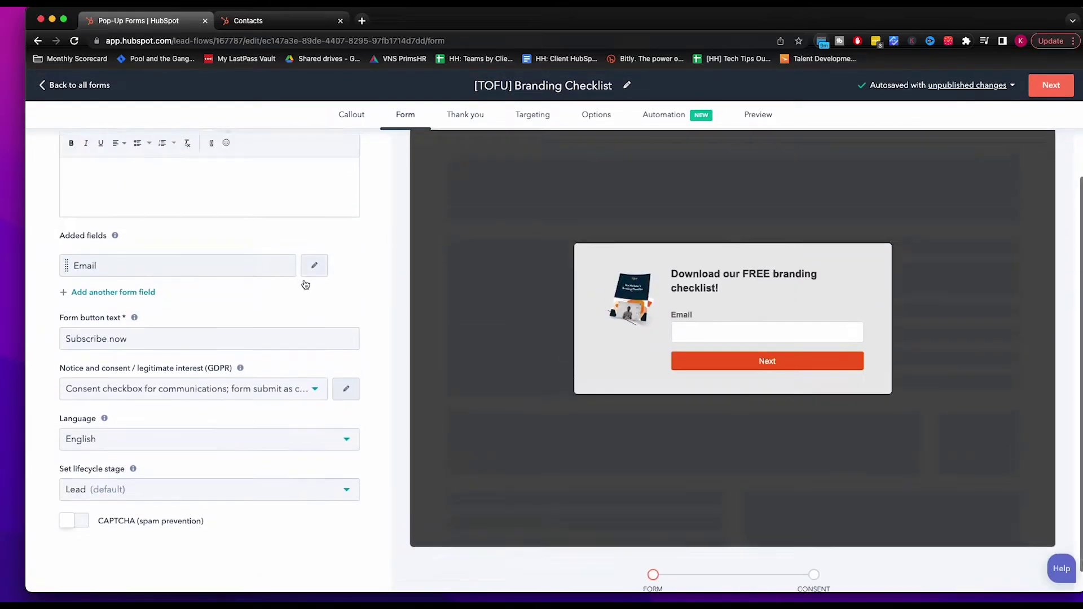
left_click(123, 256)
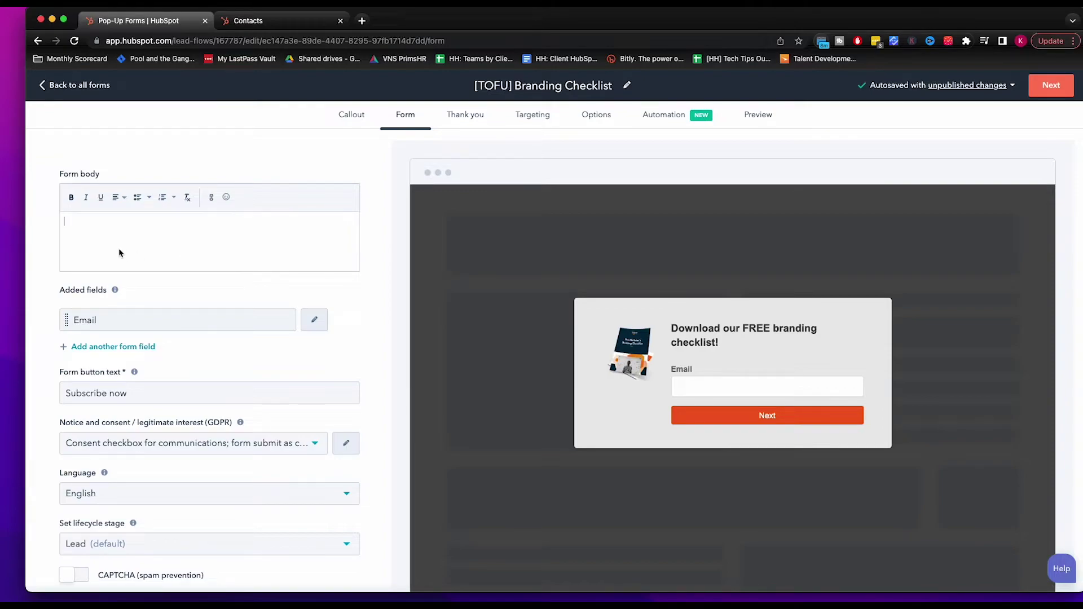
type("F")
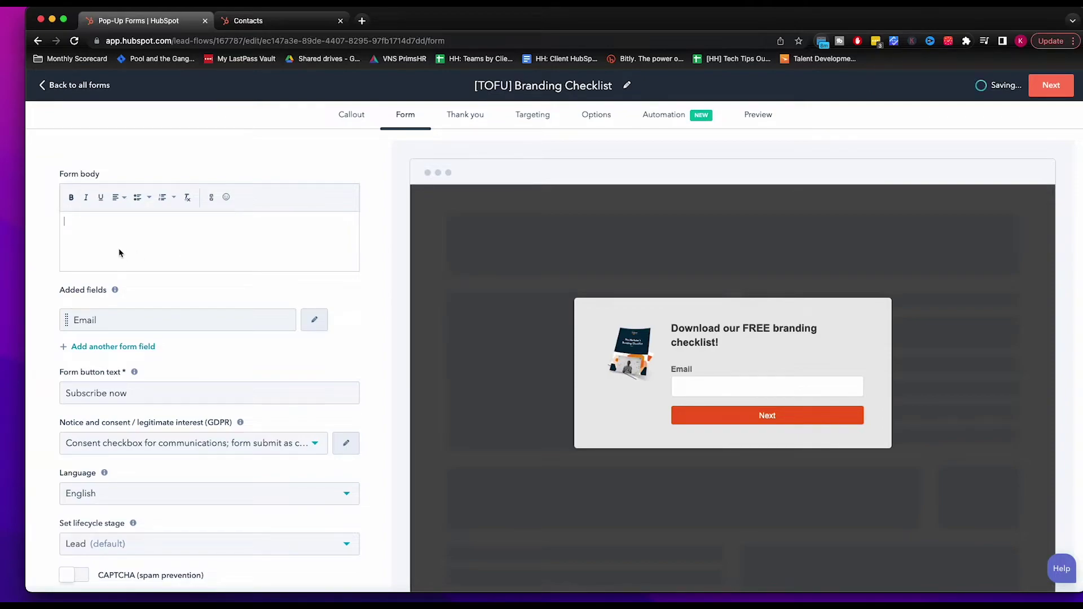
type("ill")
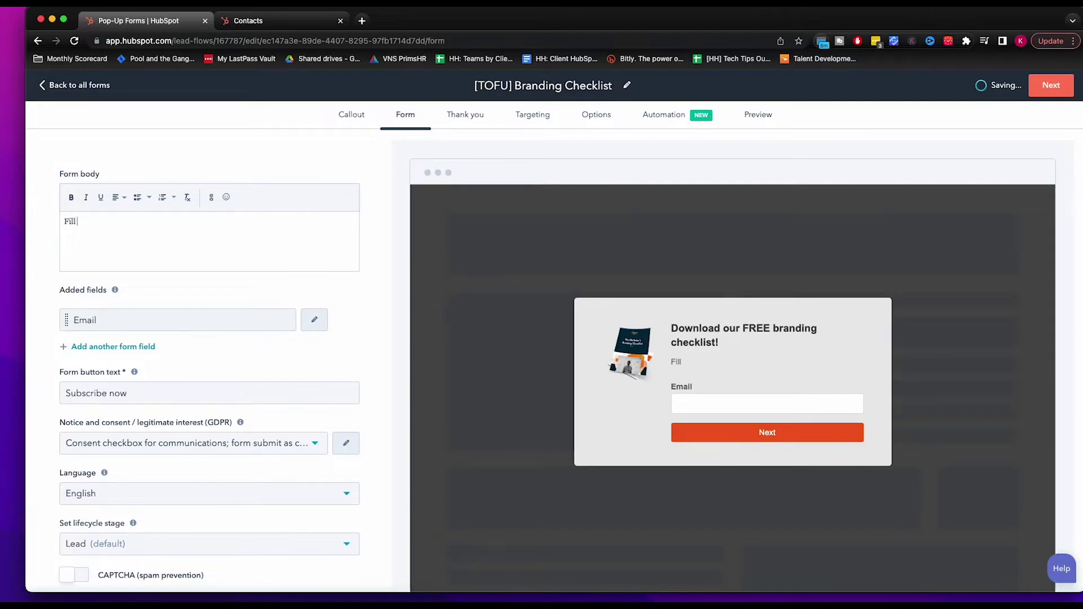
type(" ou")
type("t the")
type(" form below")
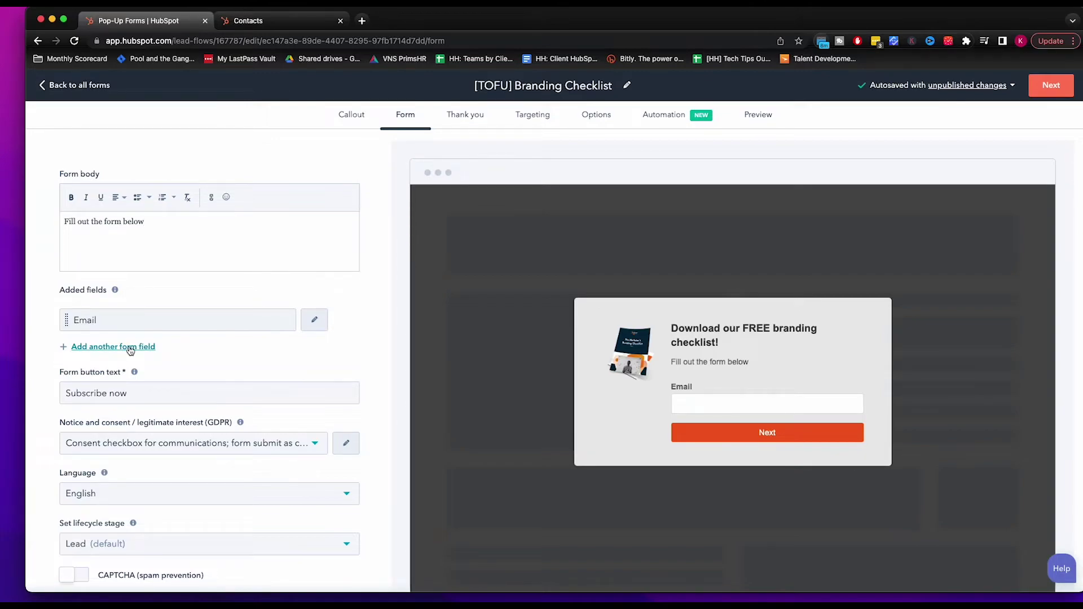
Add First name and Last name fields to the lead form.
left_click(153, 347)
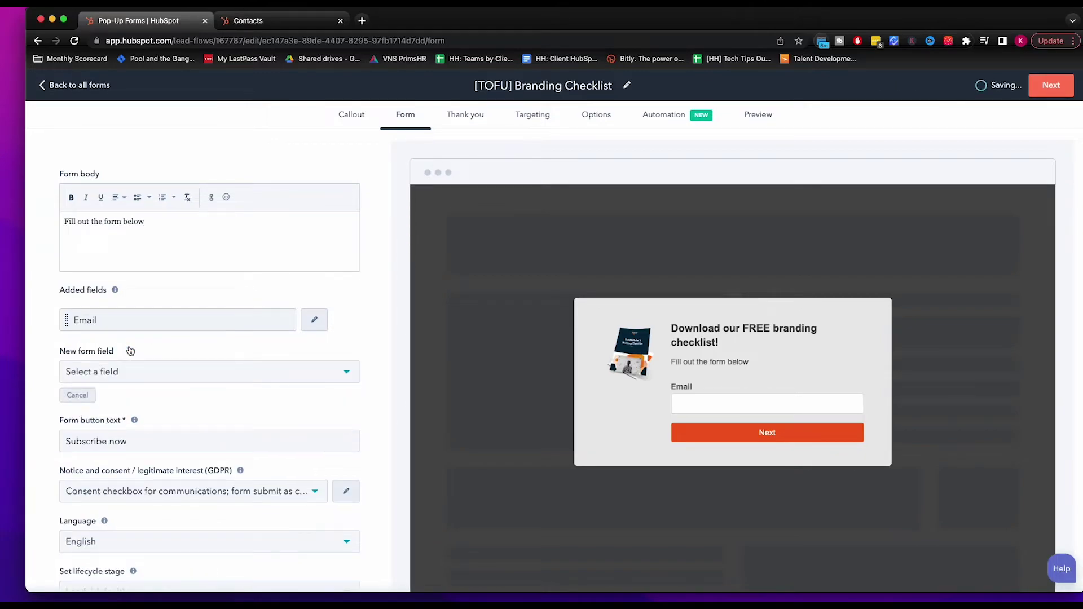
left_click(143, 375)
type("nam")
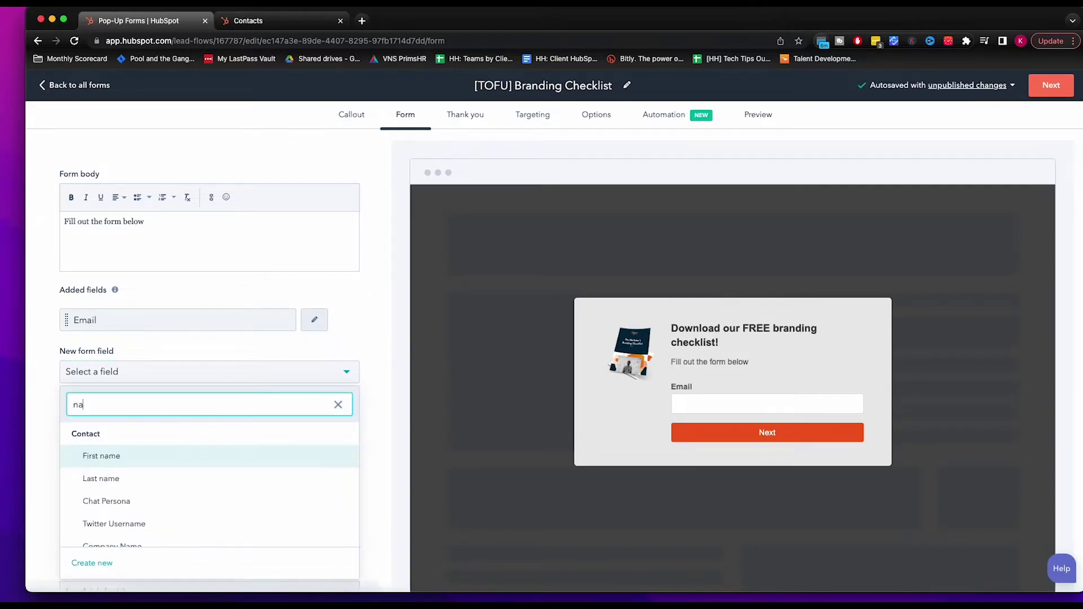
type("e")
scroll(135, 477, "down", 3)
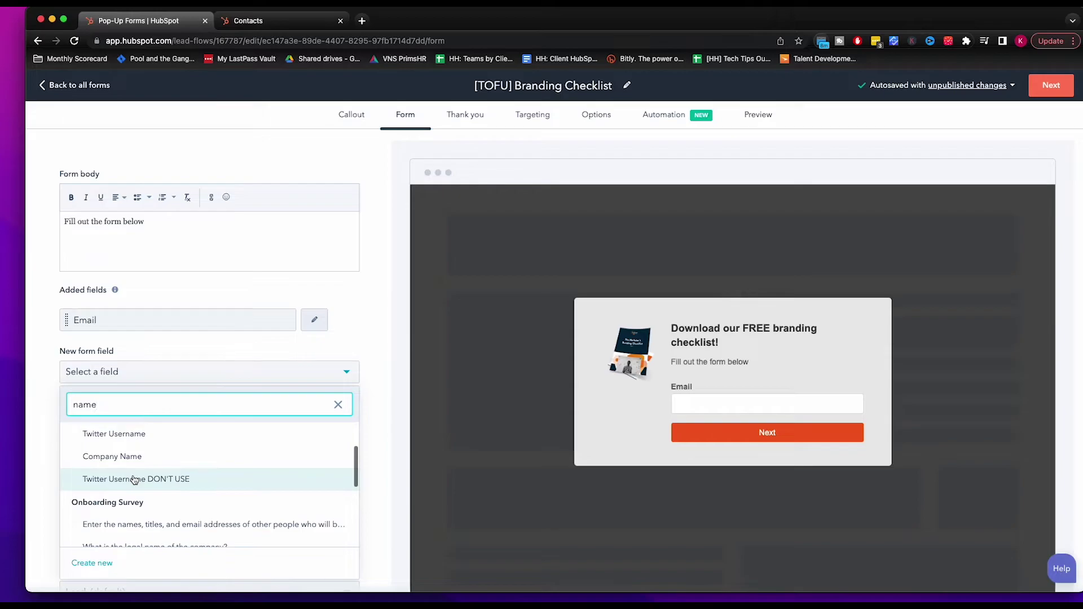
scroll(126, 463, "up", 3)
left_click(125, 457)
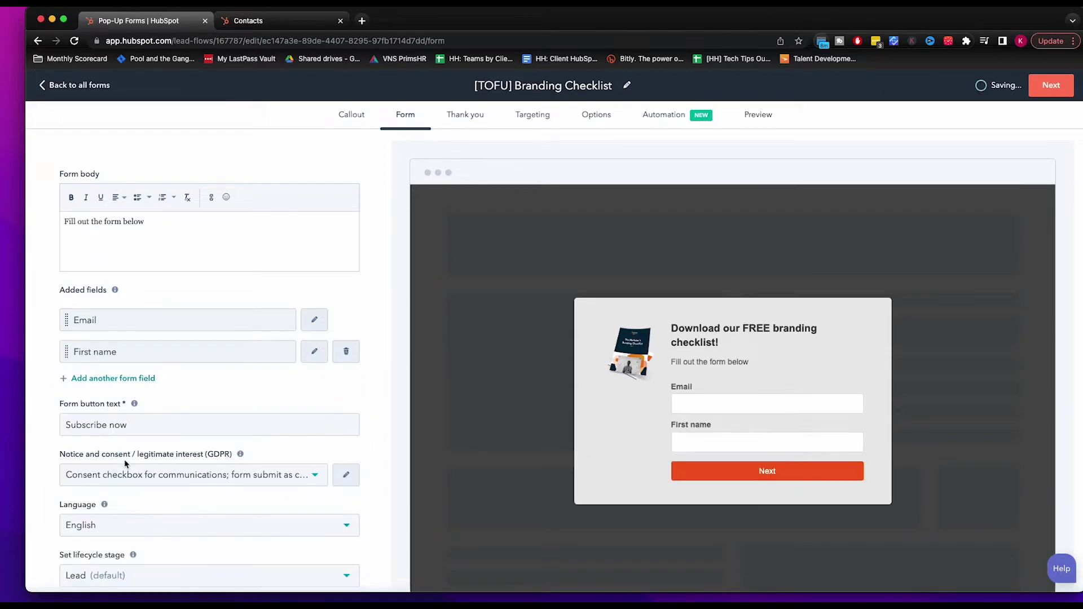
left_click(129, 381)
left_click(115, 413)
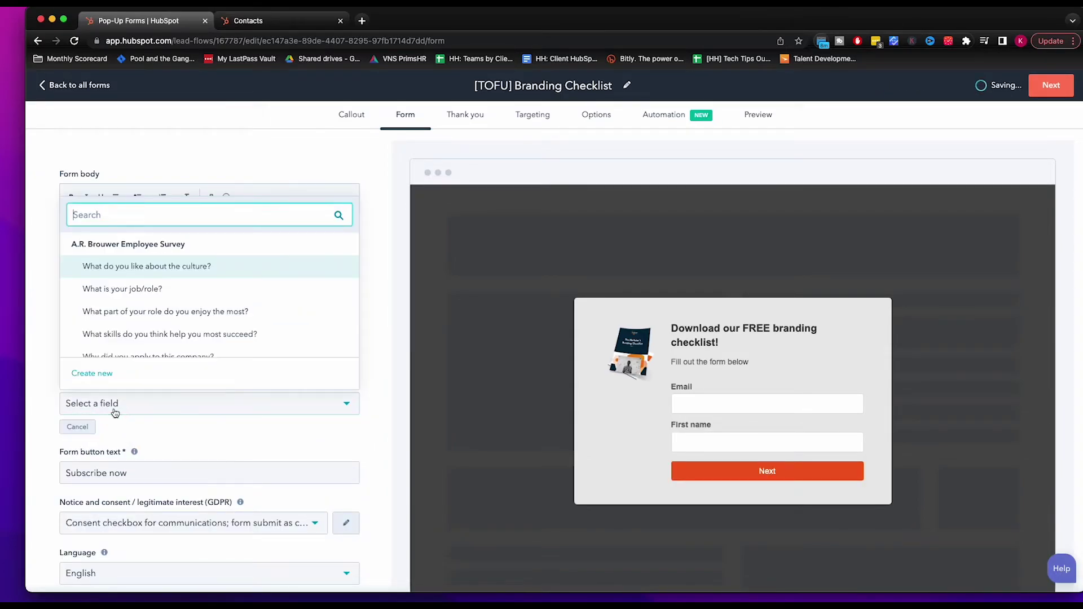
type("name")
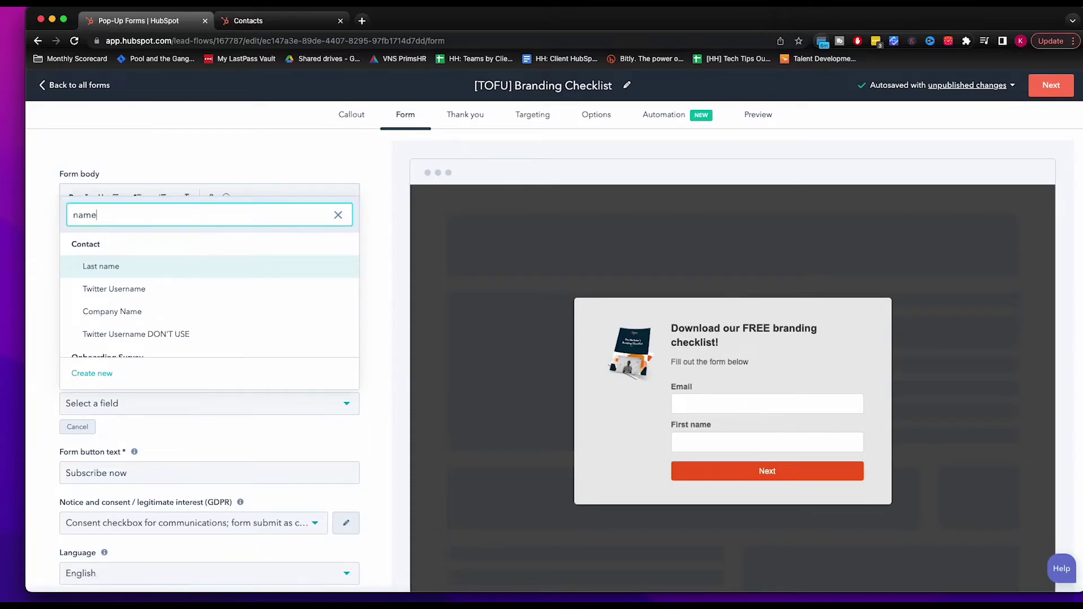
left_click(116, 266)
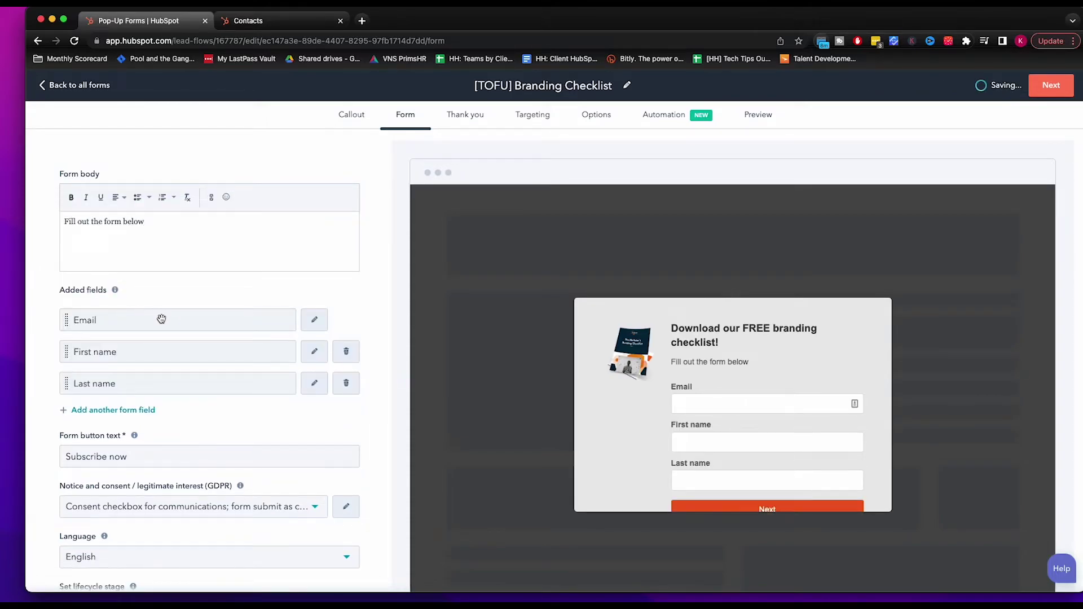
Add a Company Name field and move Email below it.
left_click(95, 410)
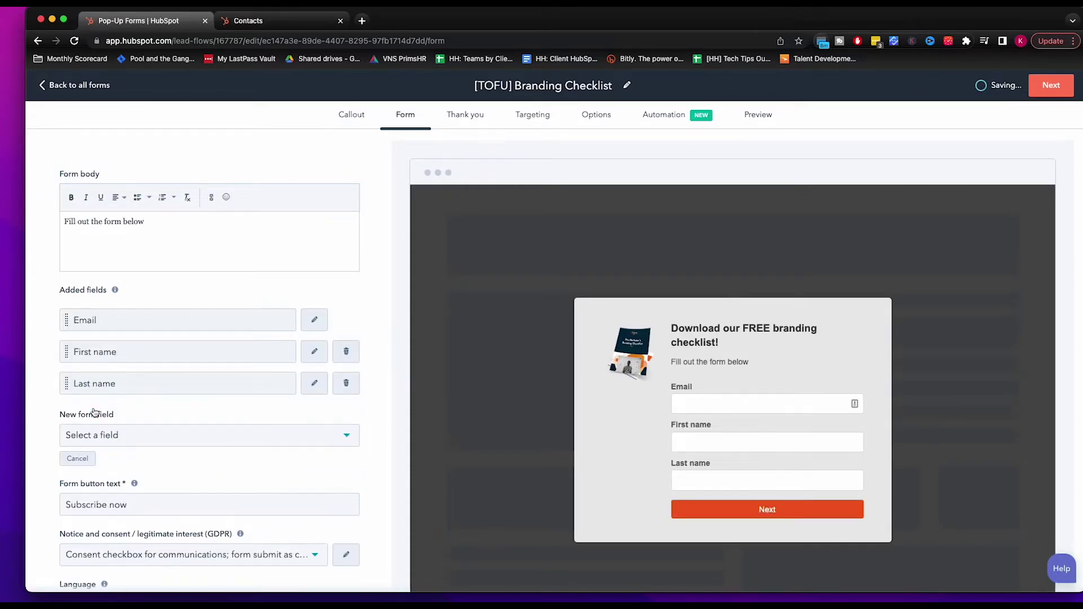
left_click(113, 435)
type("c")
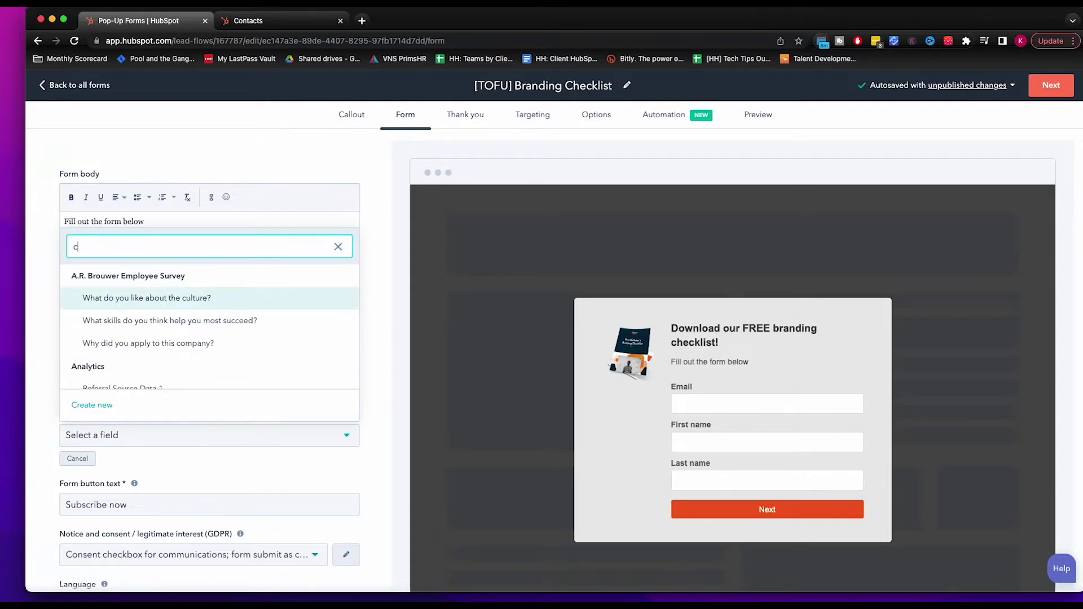
type("omp")
left_click(129, 374)
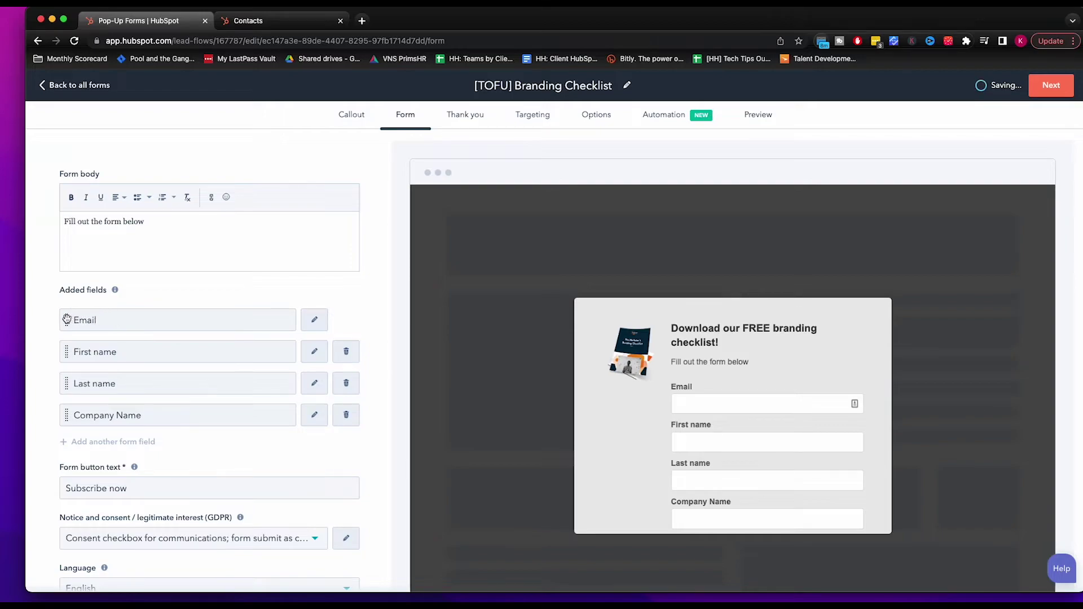
left_click_drag(70, 333, 65, 395)
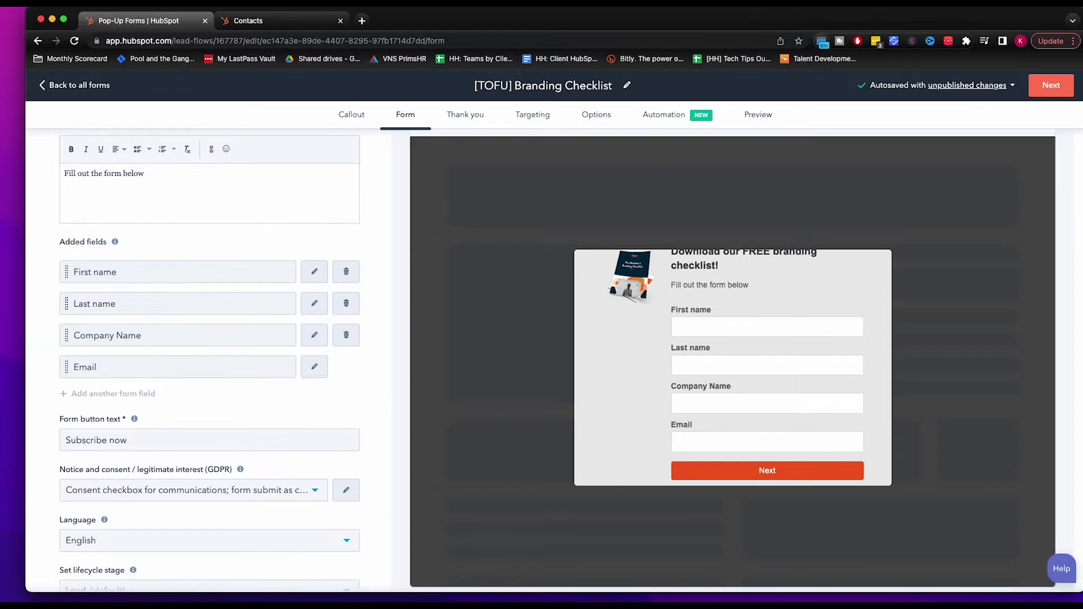
Change the form submit button text to 'Download Now', leaving the consent setting unchanged.
scroll(234, 388, "down", 2)
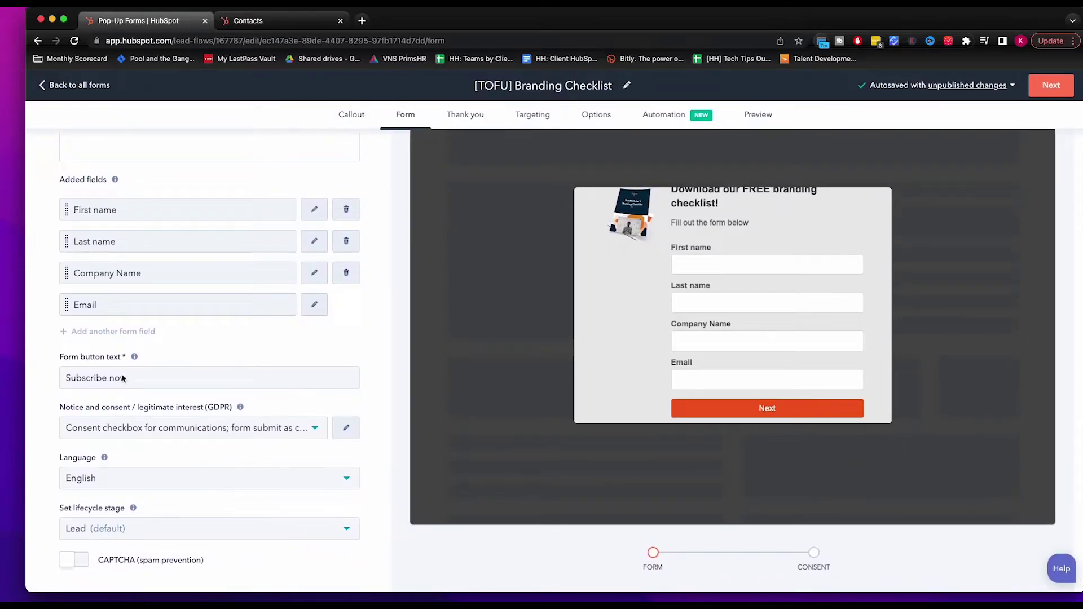
left_click_drag(132, 378, 27, 379)
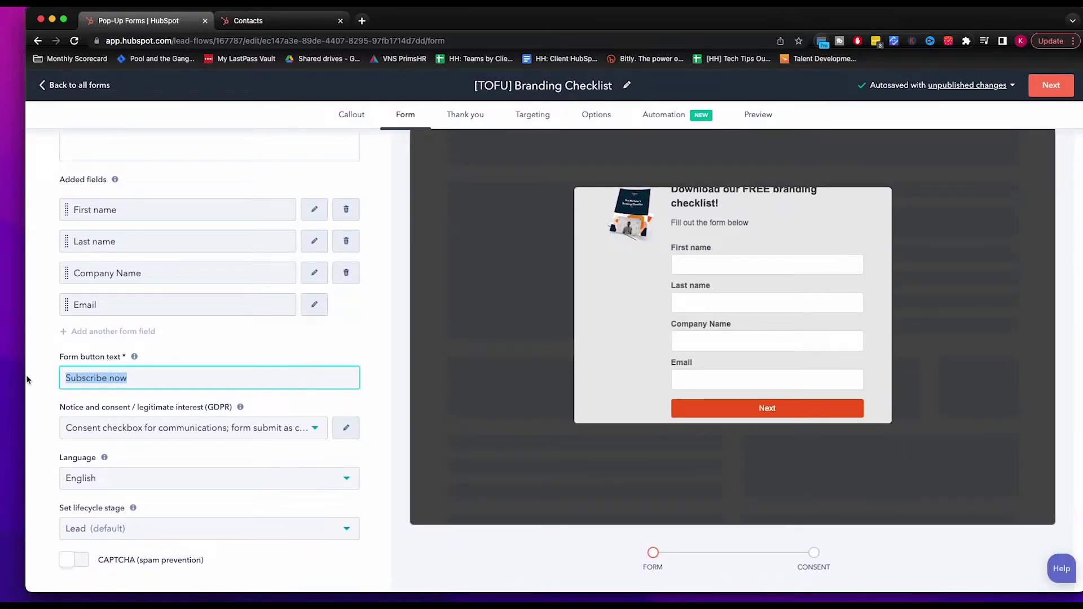
type("Down")
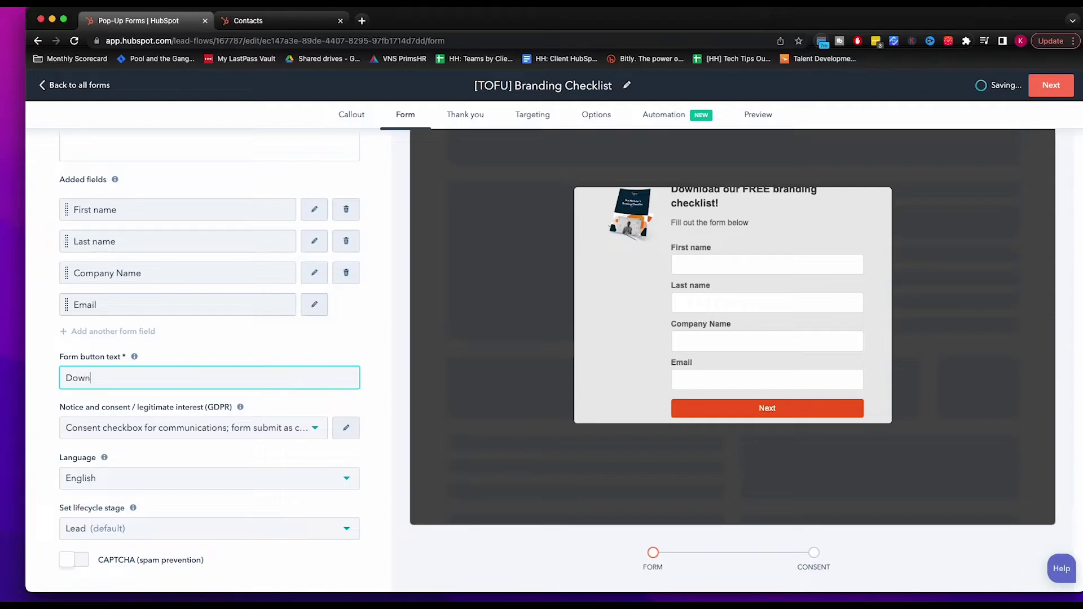
type("load Now")
left_click(313, 424)
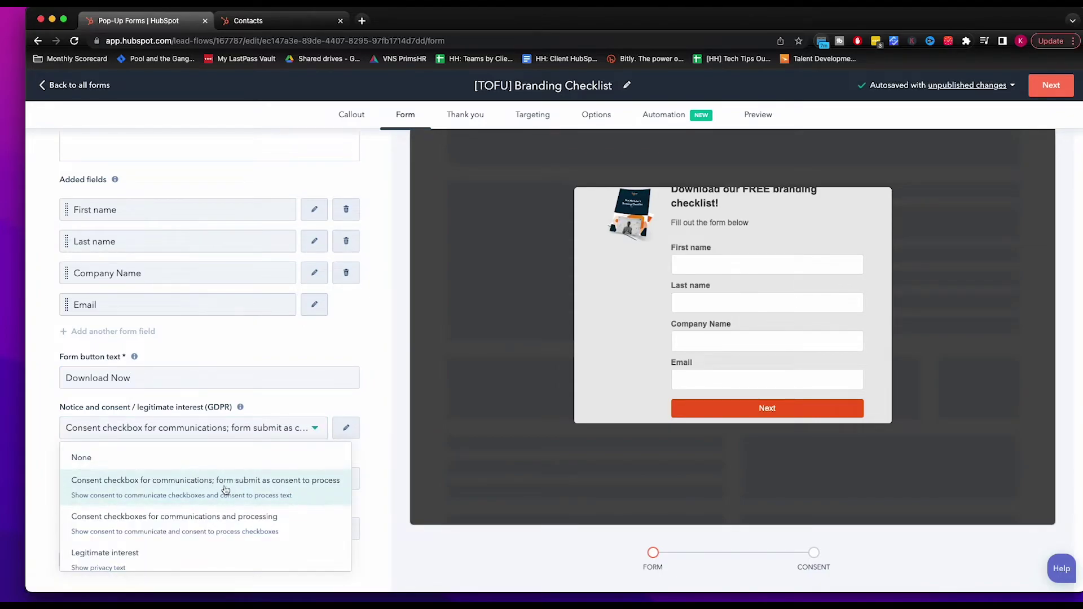
left_click(376, 418)
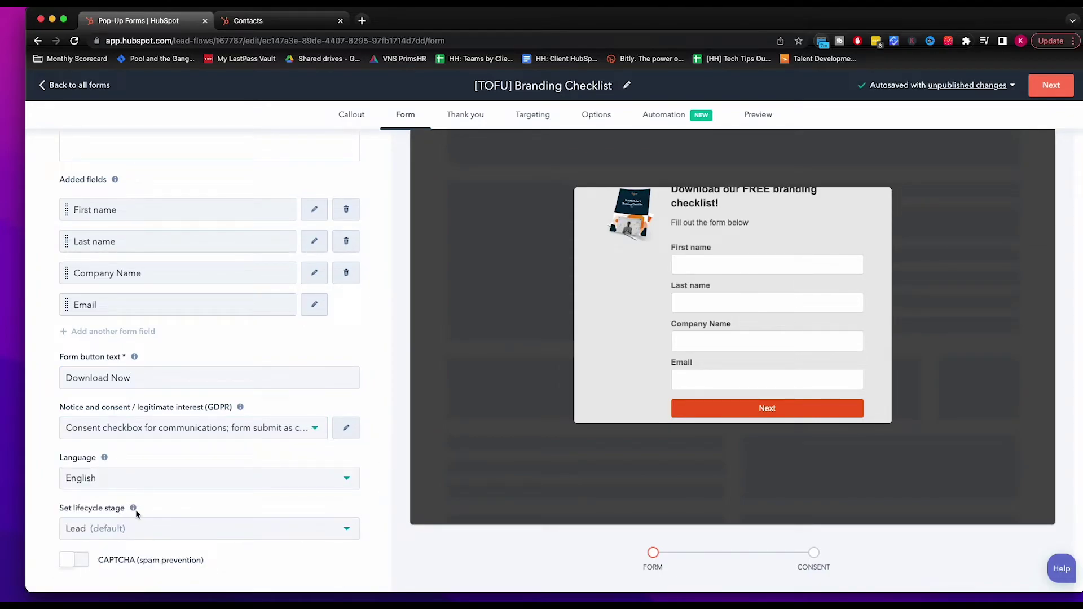
Turn on CAPTCHA spam prevention, then move to the Thank you step.
left_click(67, 561)
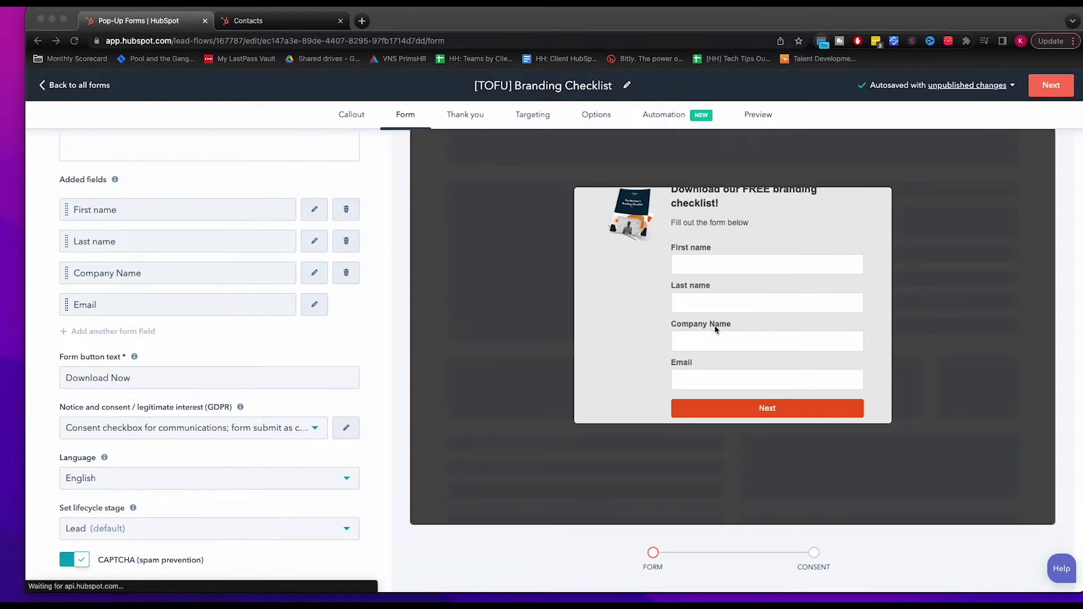
scroll(697, 347, "up", 2)
scroll(699, 350, "down", 2)
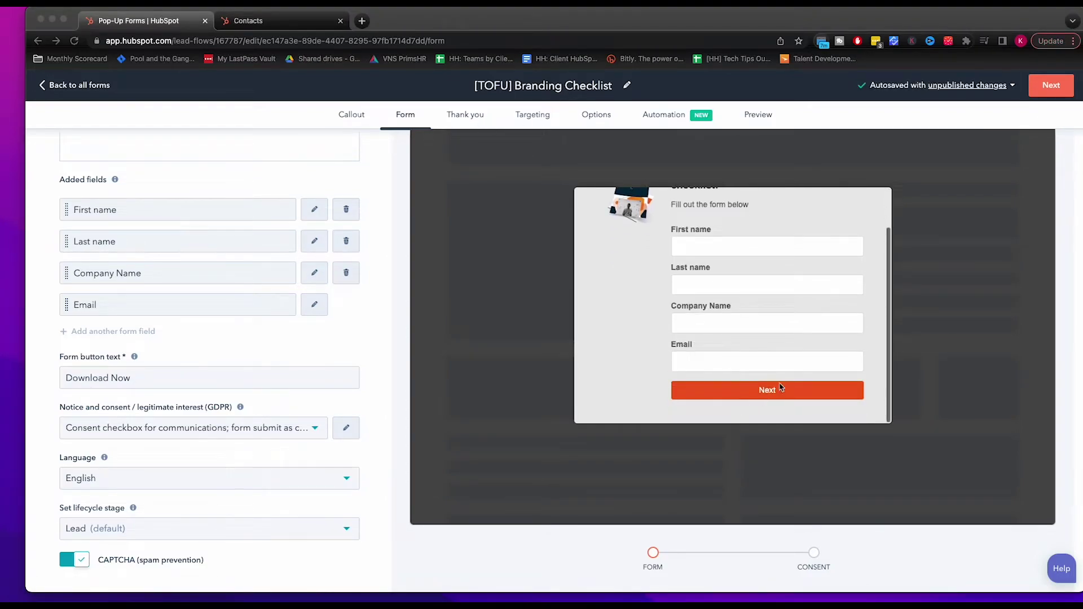
left_click(463, 116)
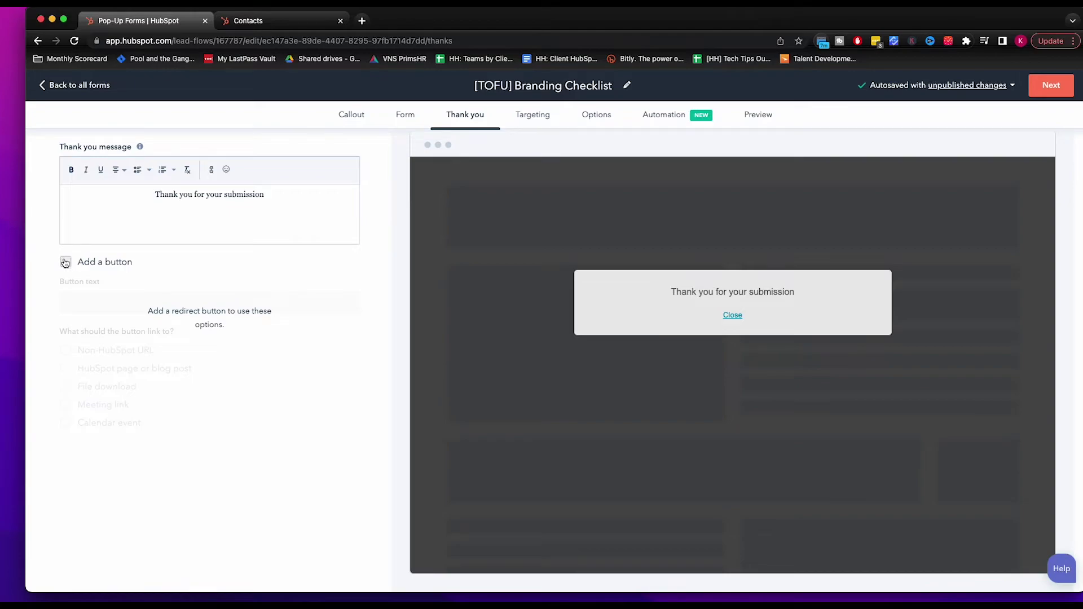
Append 'Click below to download.' to the thank-you message and add a 'Download Now' file-download button.
left_click(66, 262)
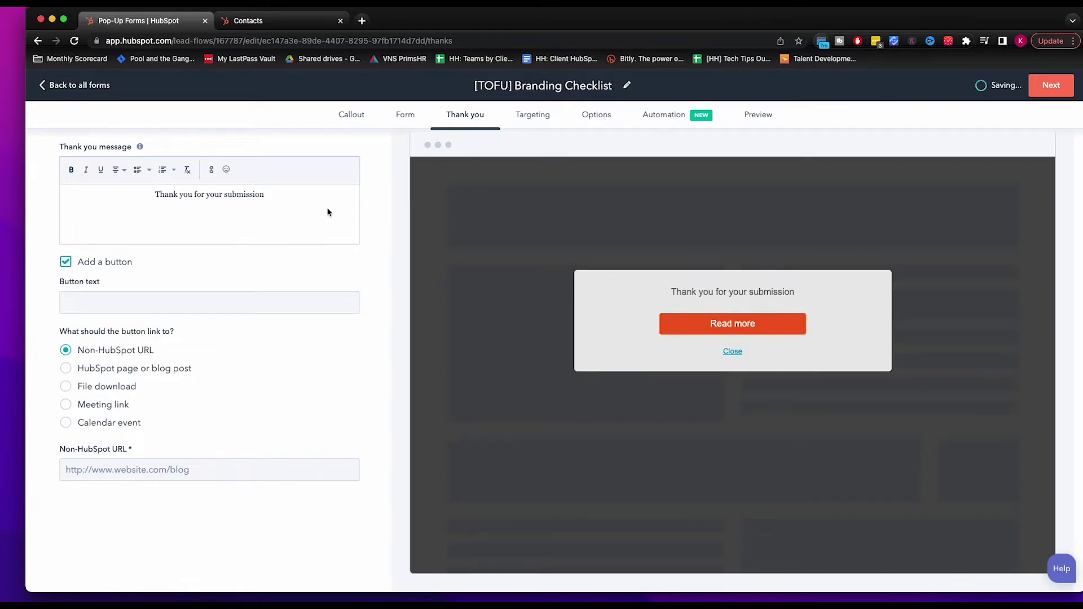
type(". ")
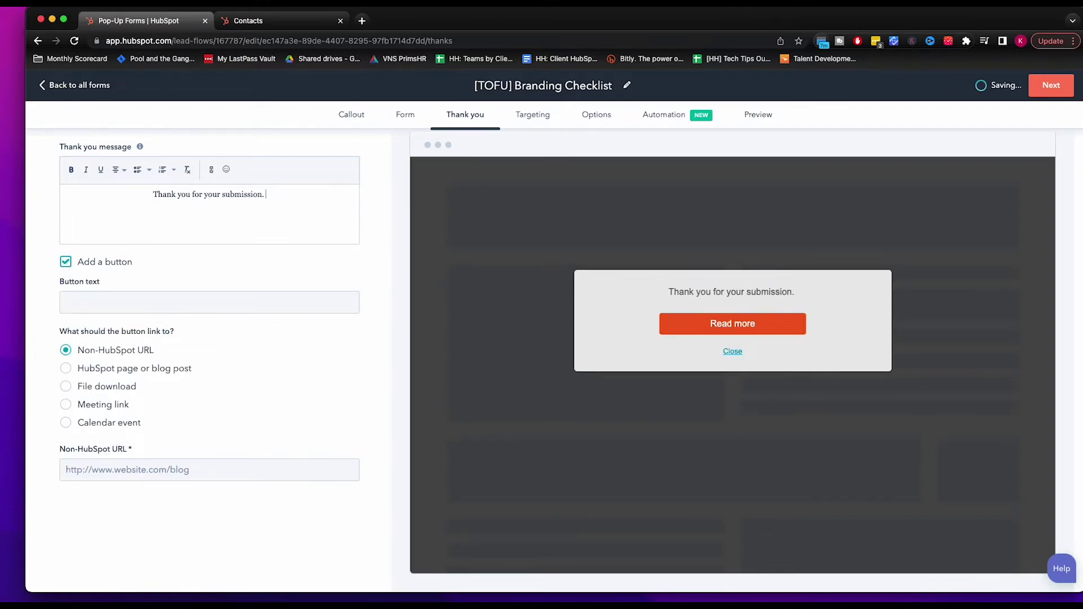
type("Click")
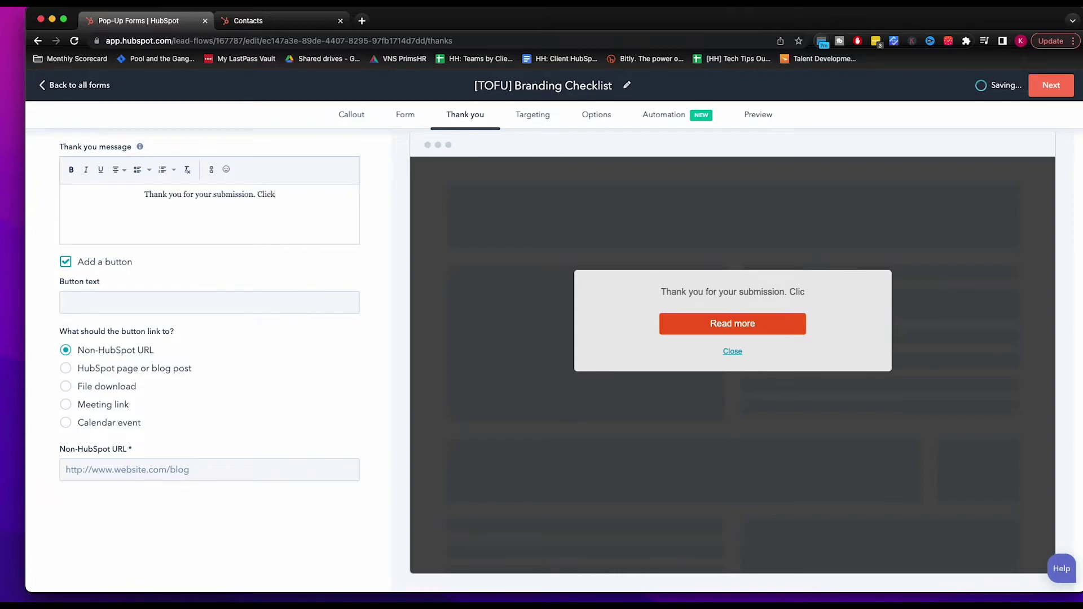
type(" below to")
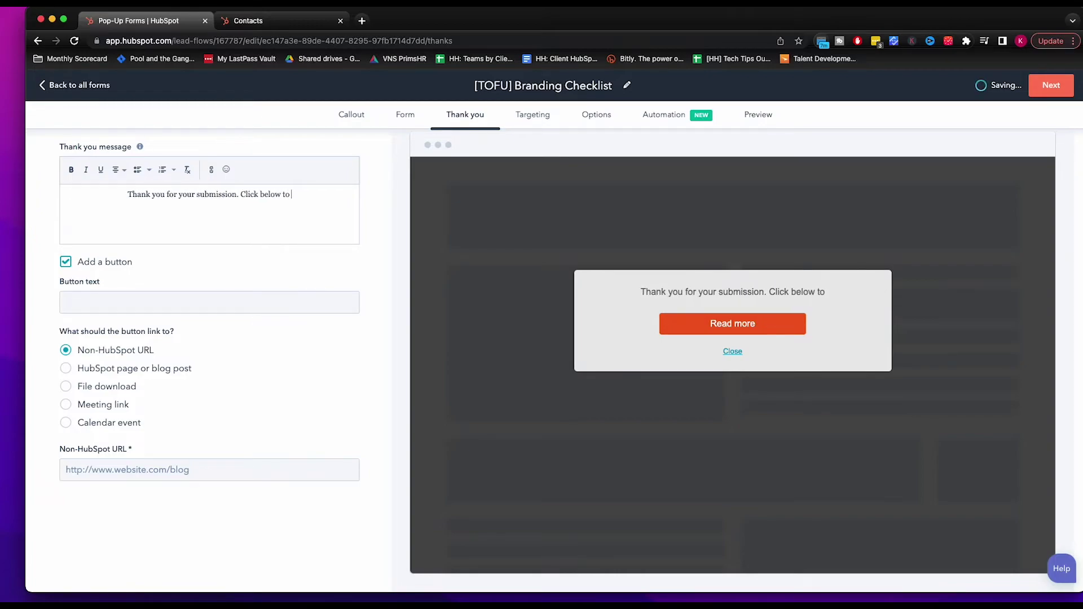
type(" downloa")
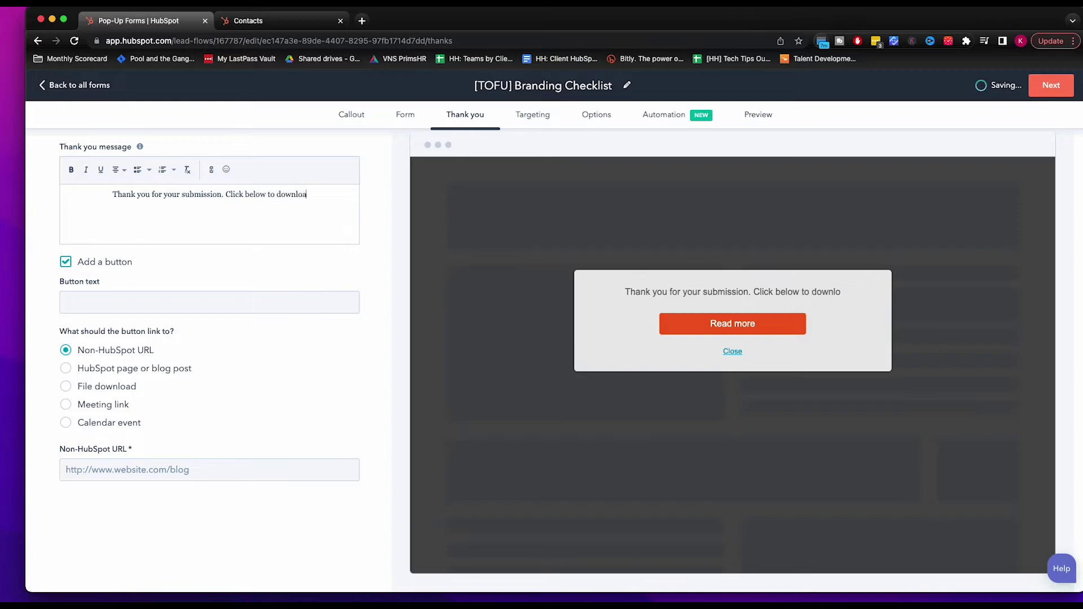
type("d.")
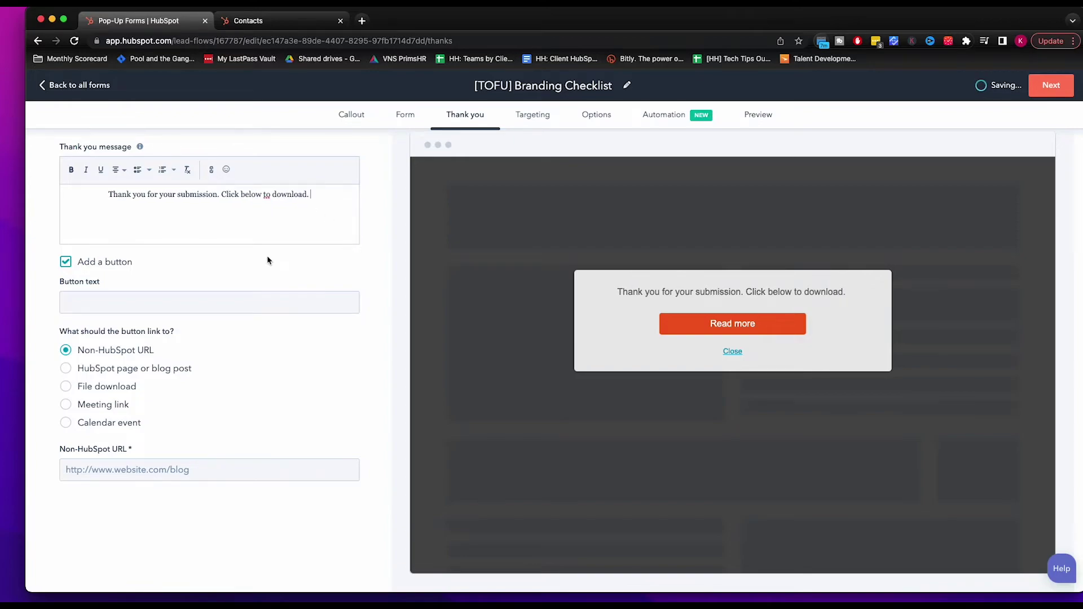
left_click(221, 303)
type("D")
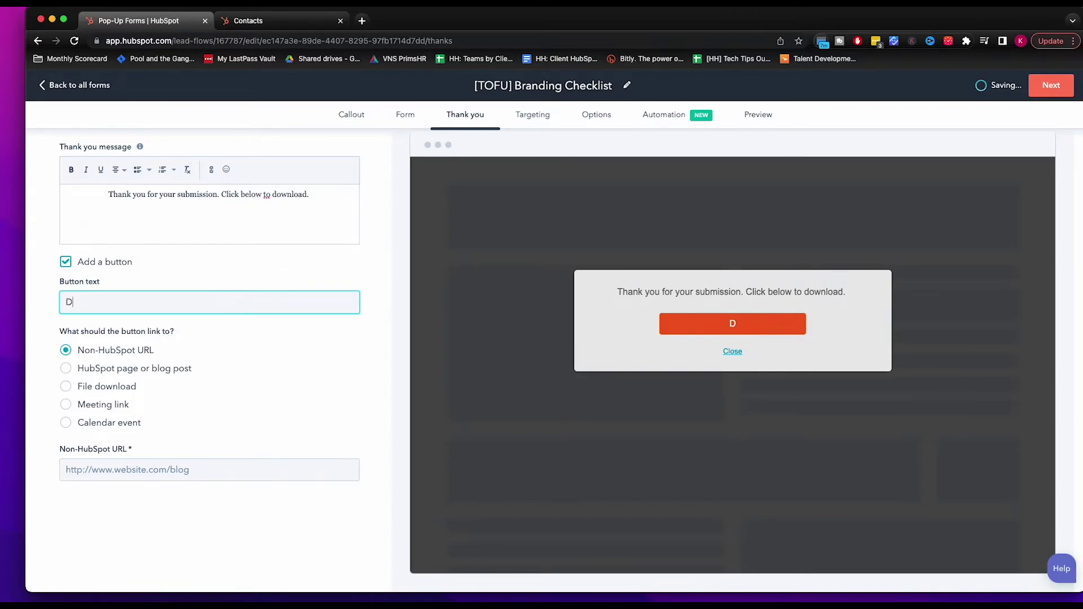
type("ownloa")
type("d Now")
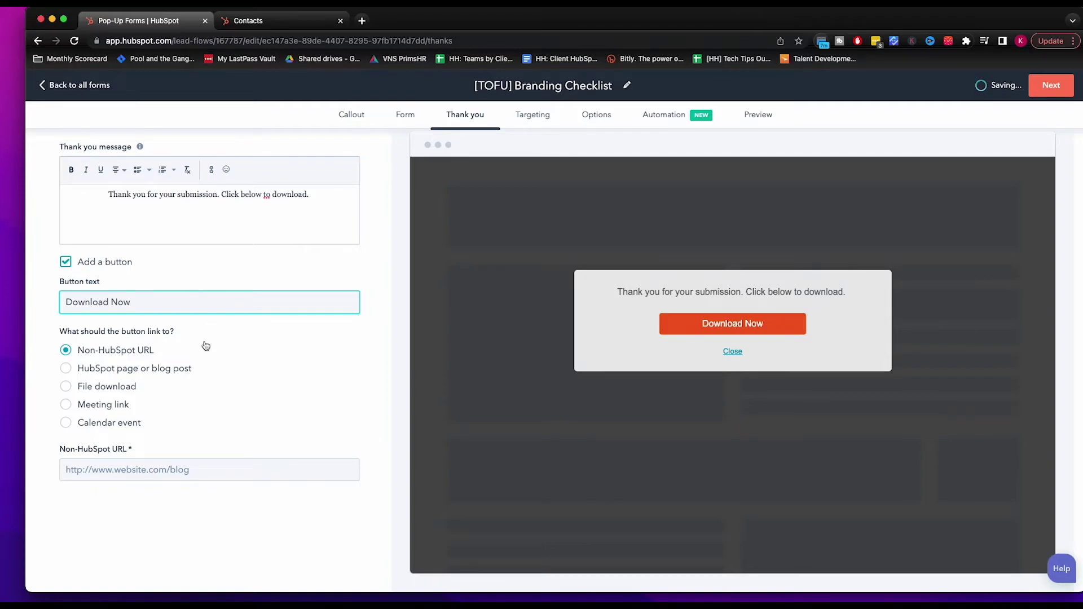
left_click(120, 389)
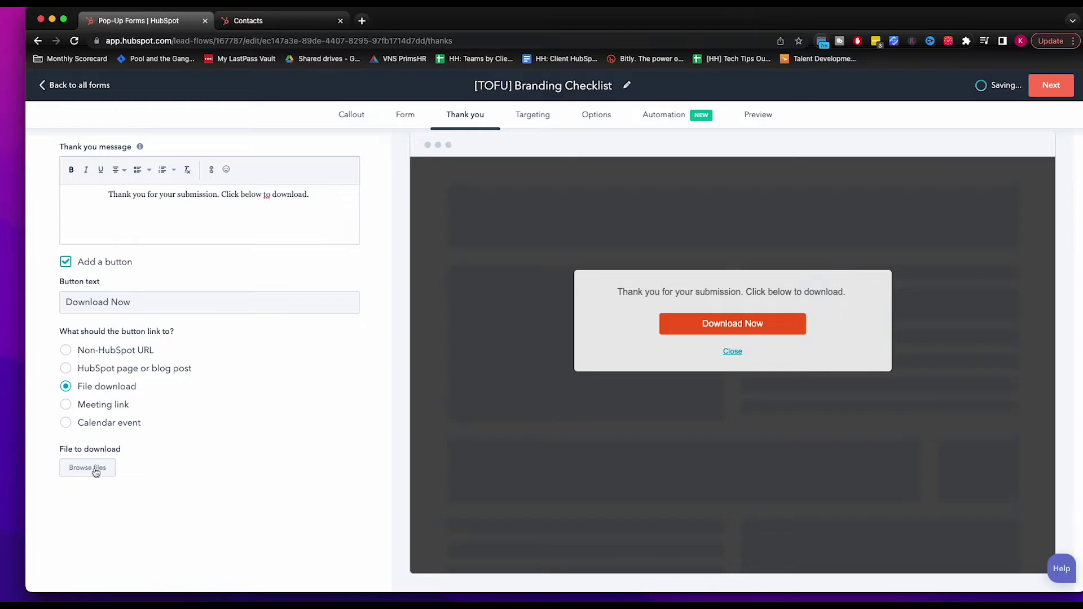
Attach HH-Branding-Checklist.pdf as the file the Download Now button delivers.
left_click(86, 468)
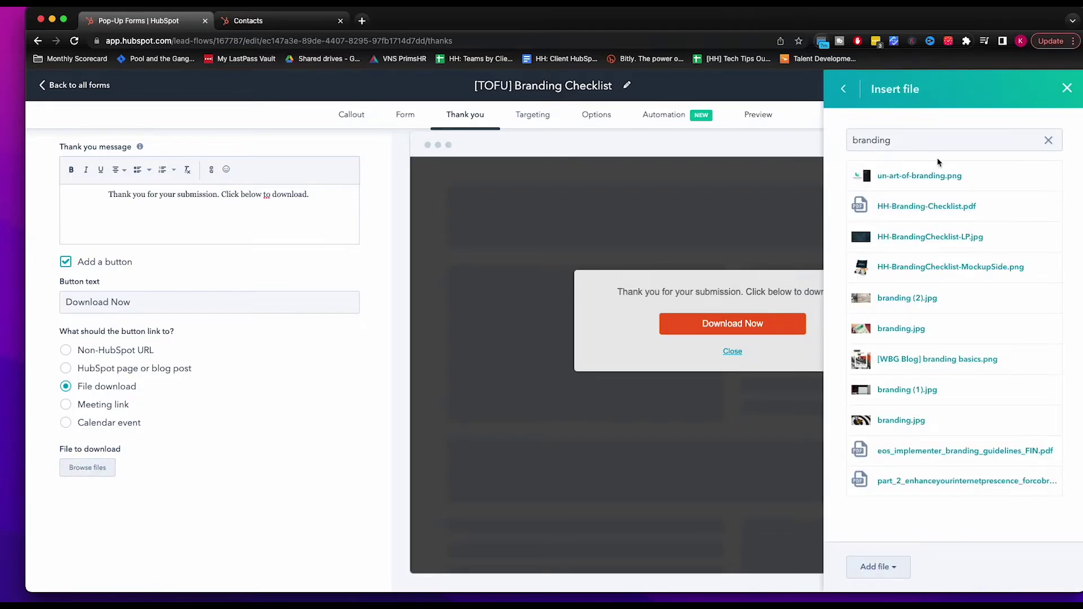
left_click(926, 207)
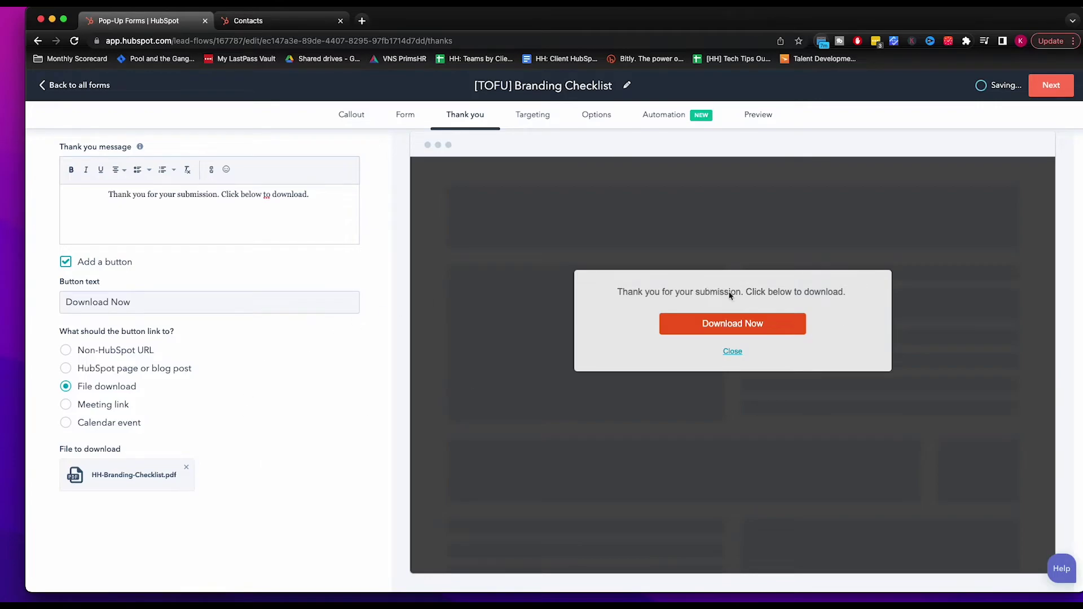
left_click(355, 115)
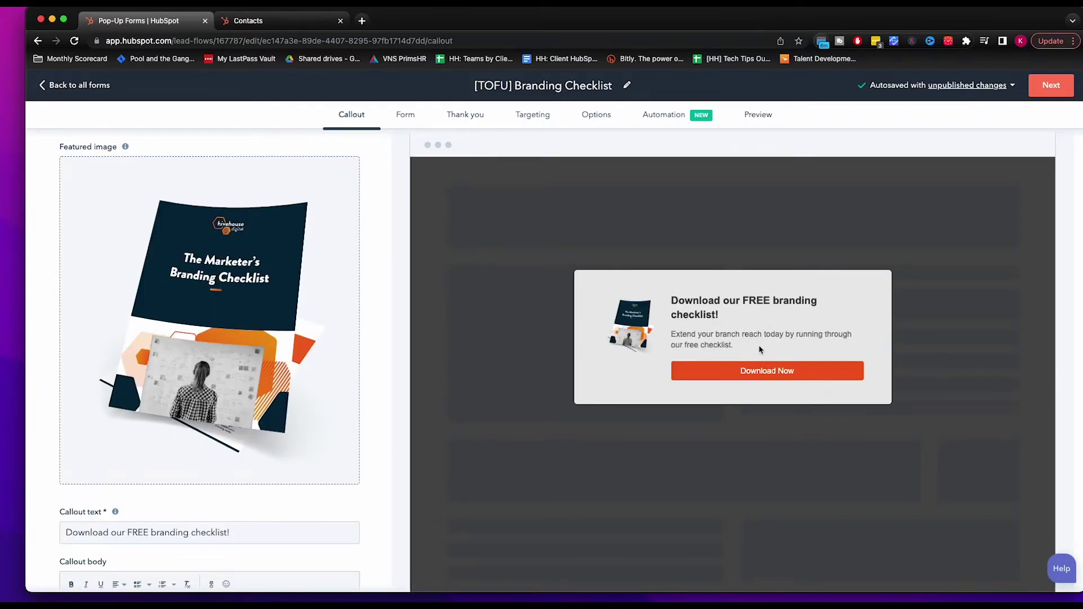
Review the form fields and the thank-you step's Download Now button with its attached PDF.
left_click(403, 116)
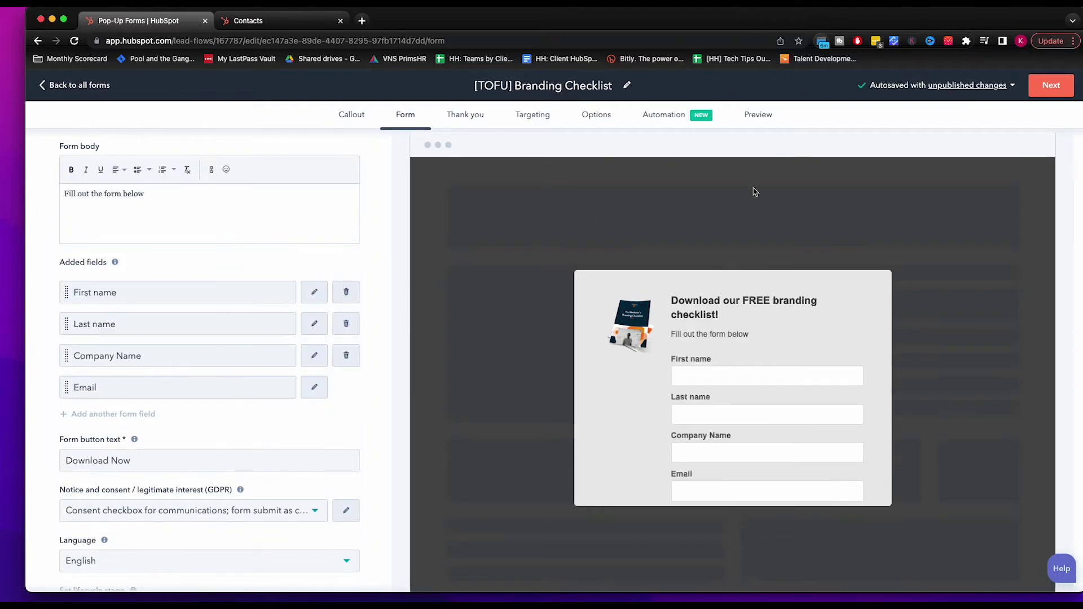
scroll(766, 407, "down", 2)
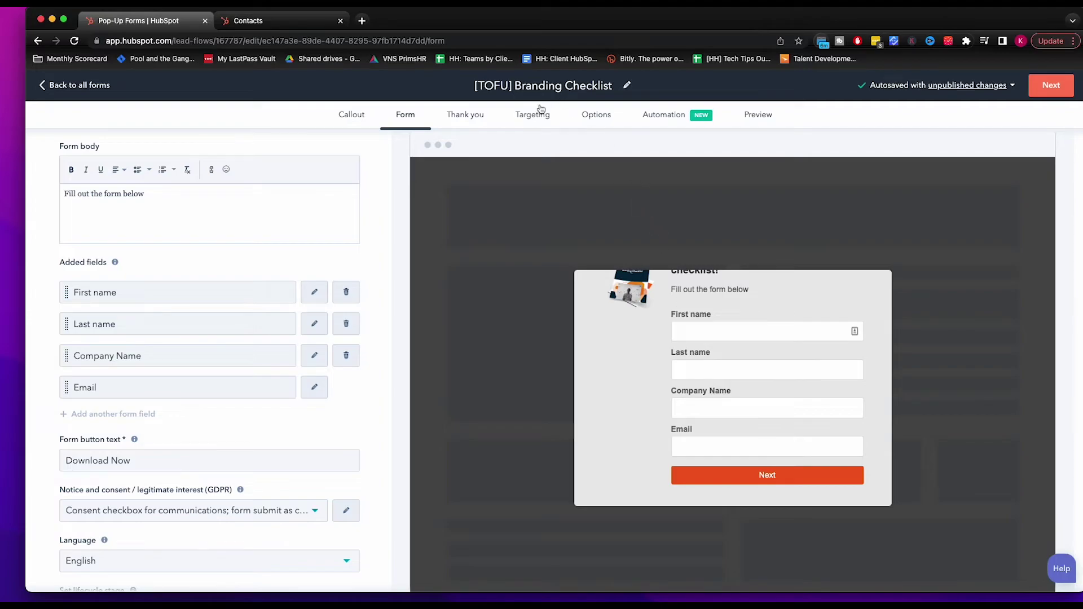
left_click(454, 120)
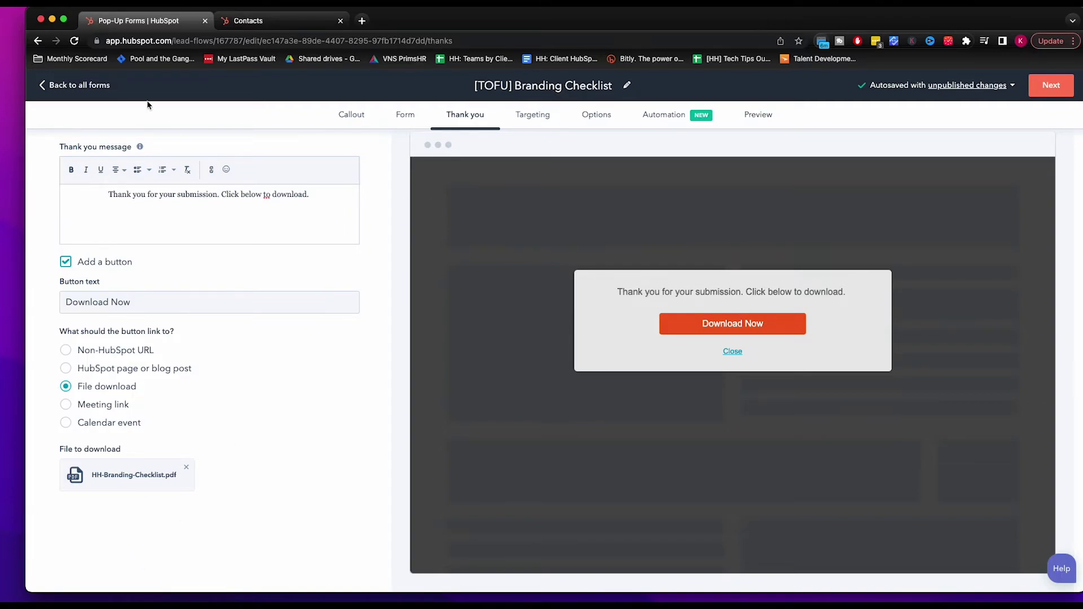
Add then delete an empty page-exclusion rule so the pop-up keeps targeting all pages.
left_click(514, 115)
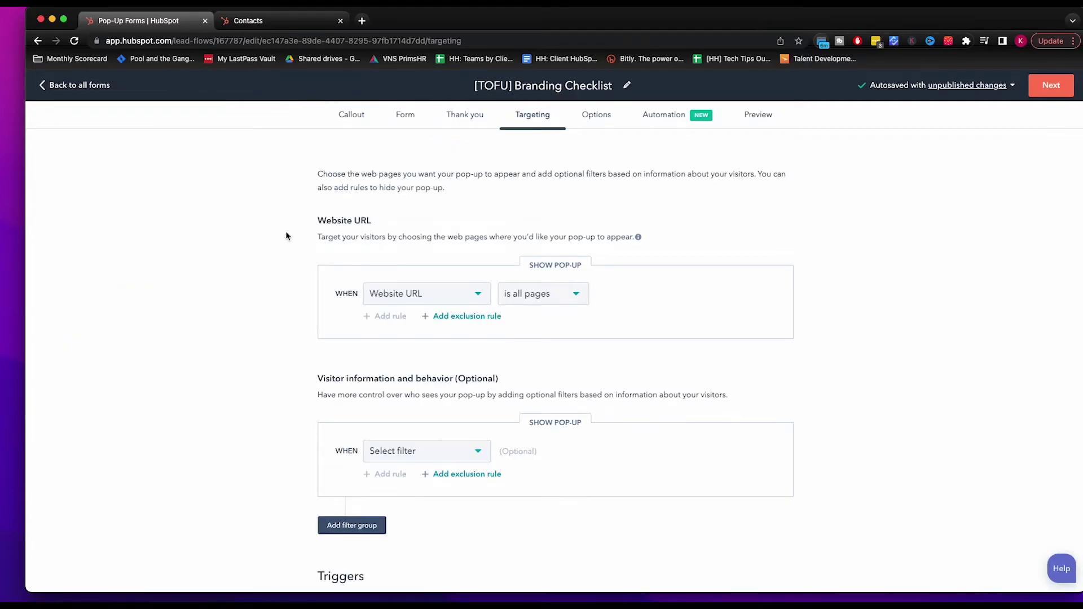
scroll(259, 310, "down", 2)
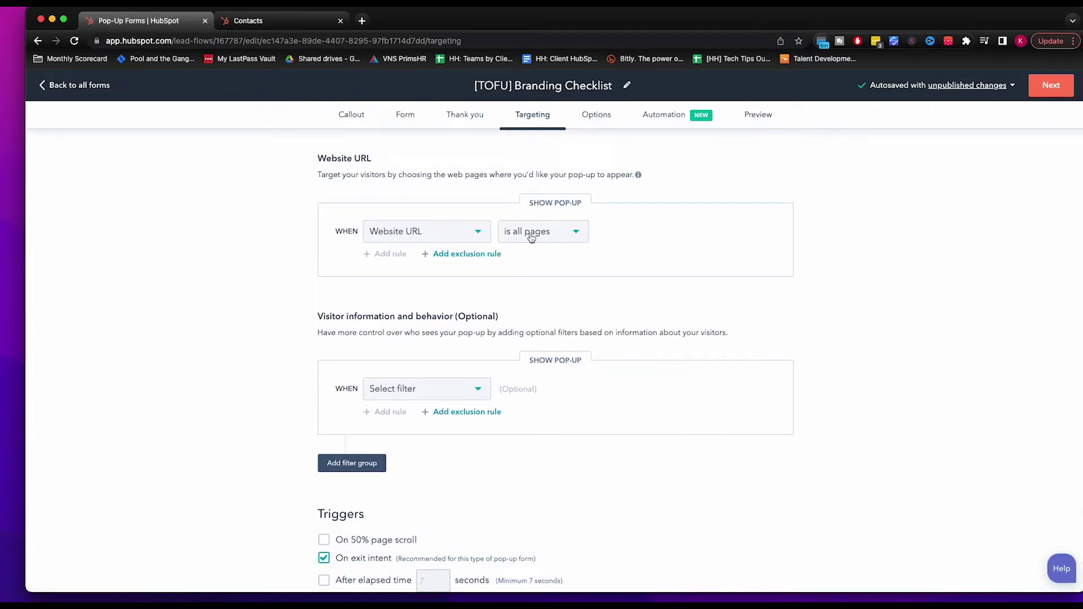
left_click(489, 255)
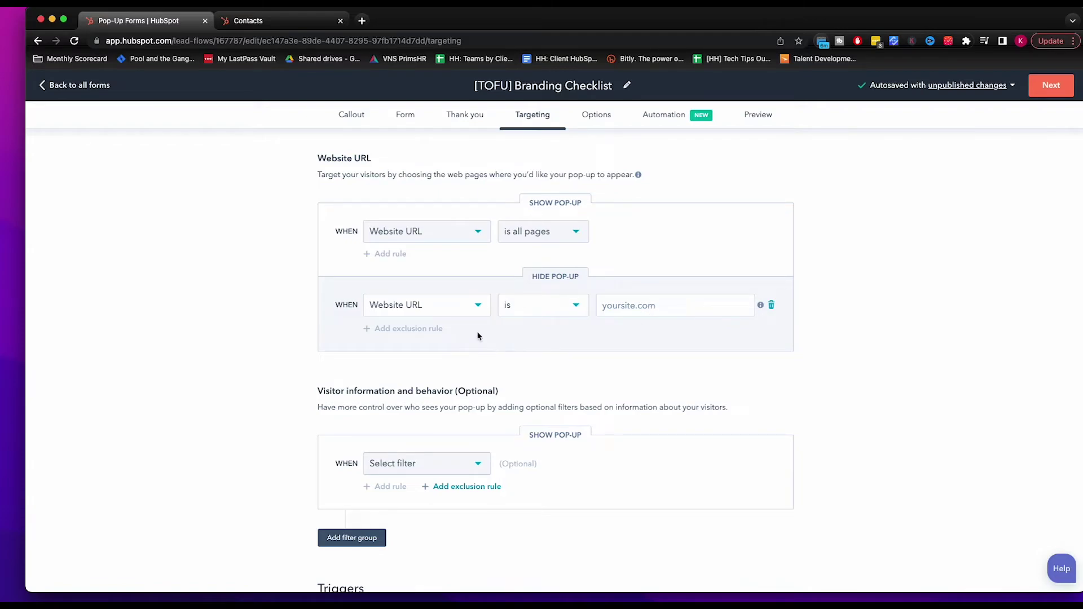
left_click(644, 307)
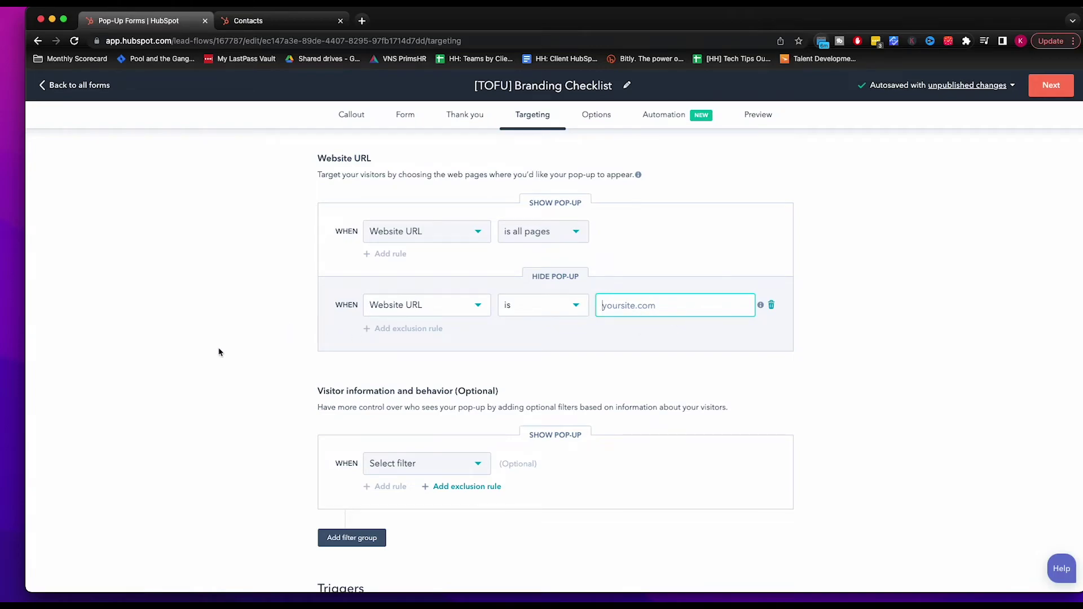
scroll(219, 352, "down", 2)
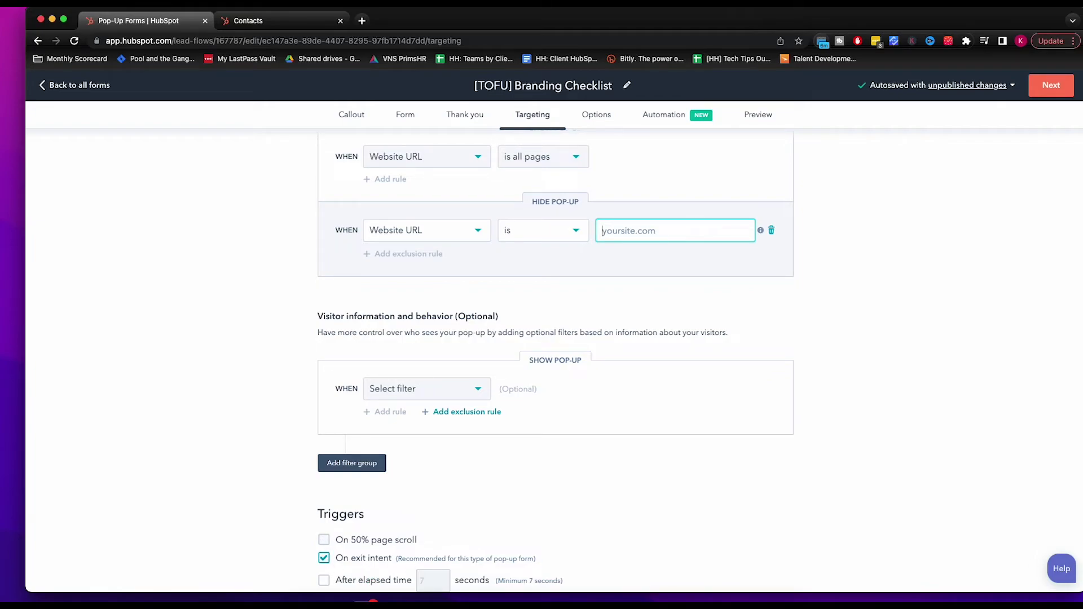
scroll(402, 550, "down", 1)
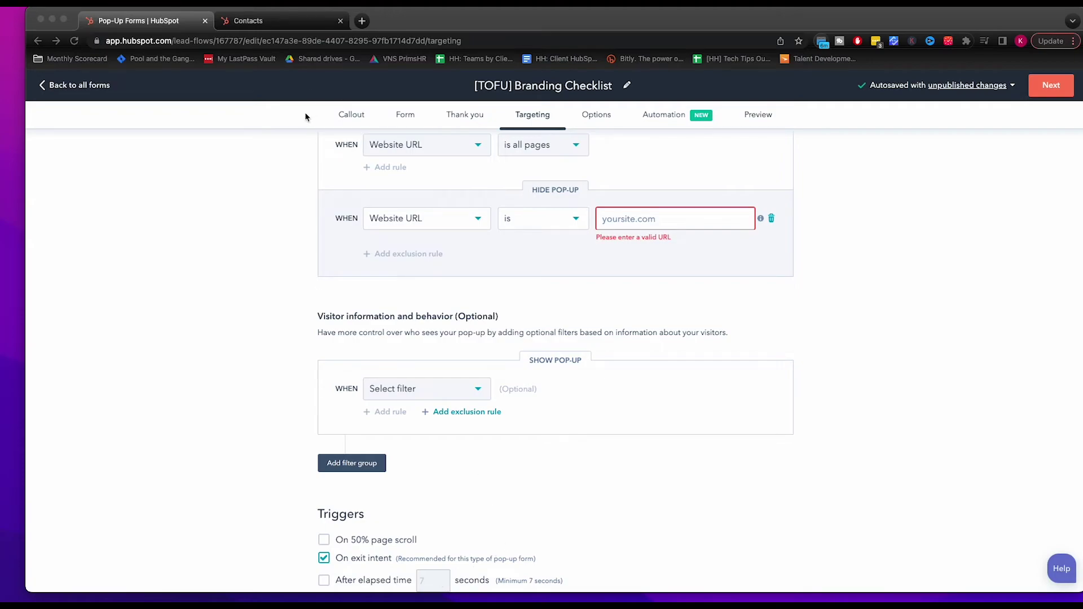
left_click(771, 219)
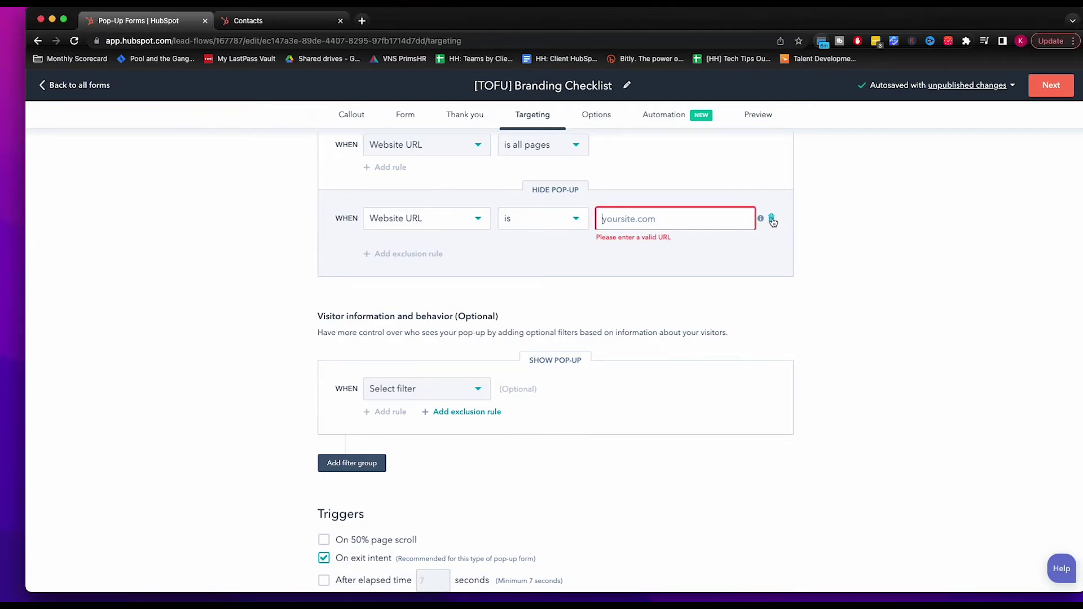
left_click(772, 218)
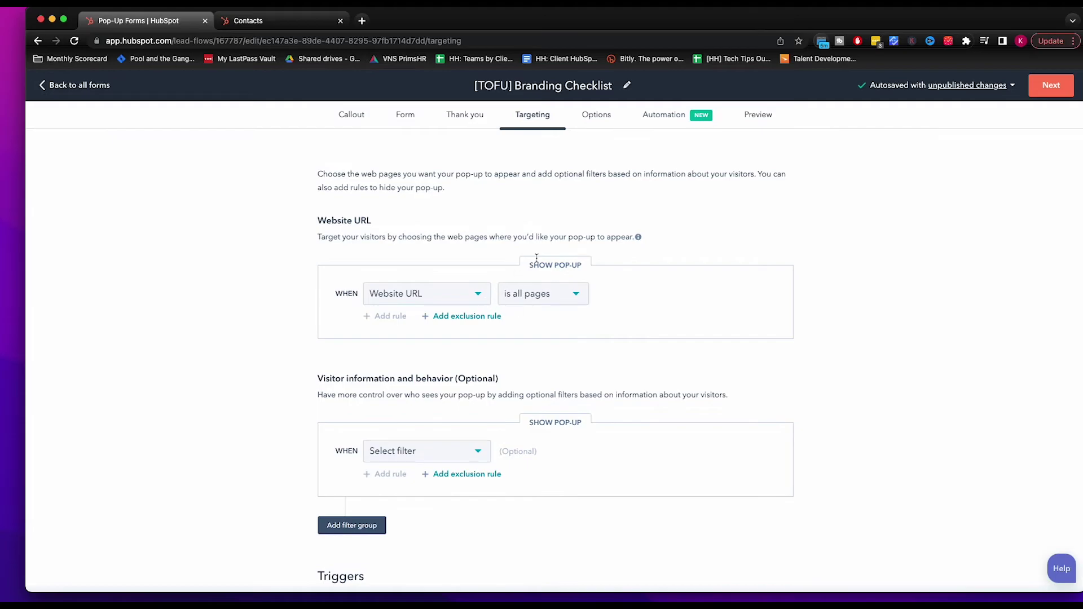
left_click(597, 119)
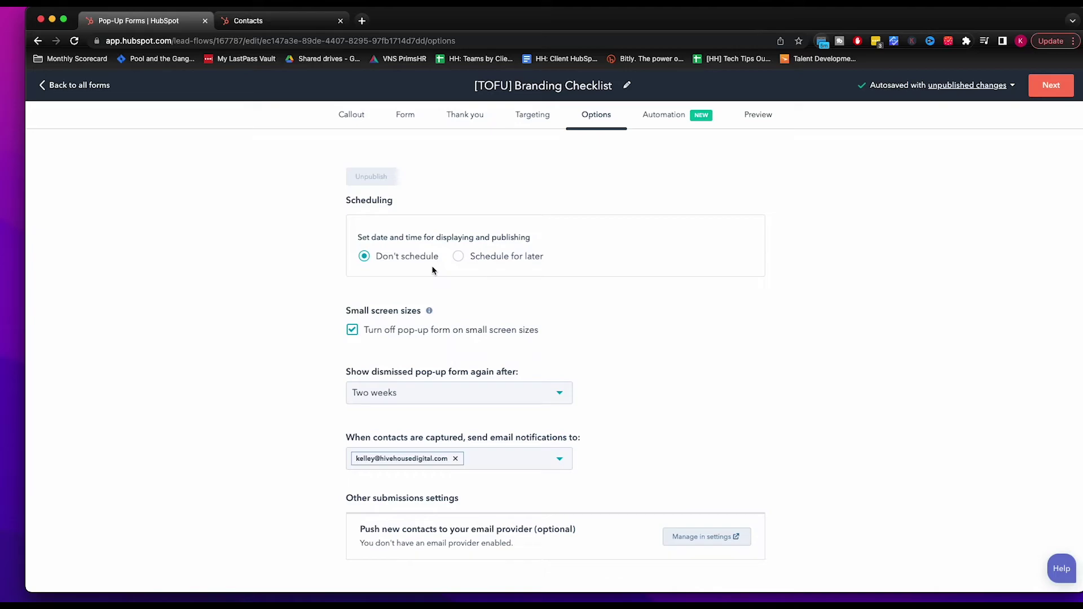
Schedule the pop-up for 07/14/2022 to 07/15/2022 at 1:30 PM, keeping two-week re-display.
left_click(459, 256)
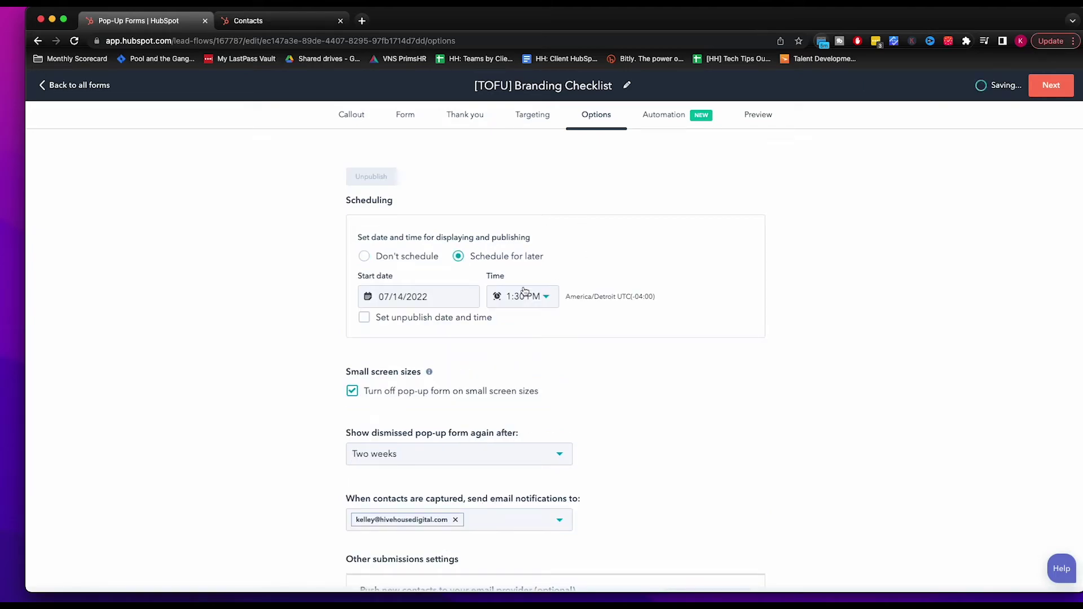
left_click(404, 319)
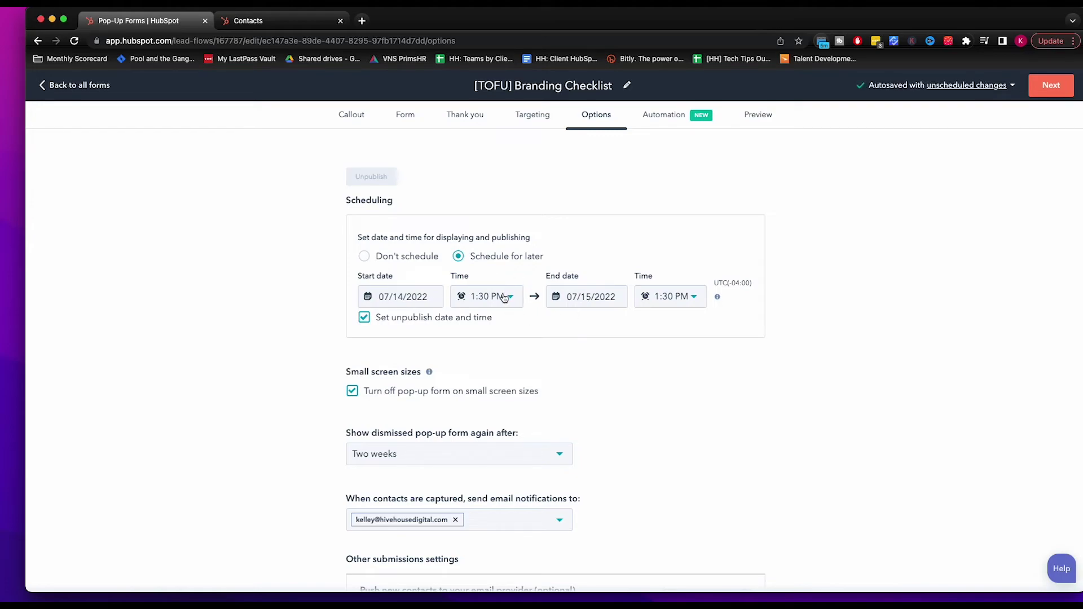
scroll(432, 346, "down", 1)
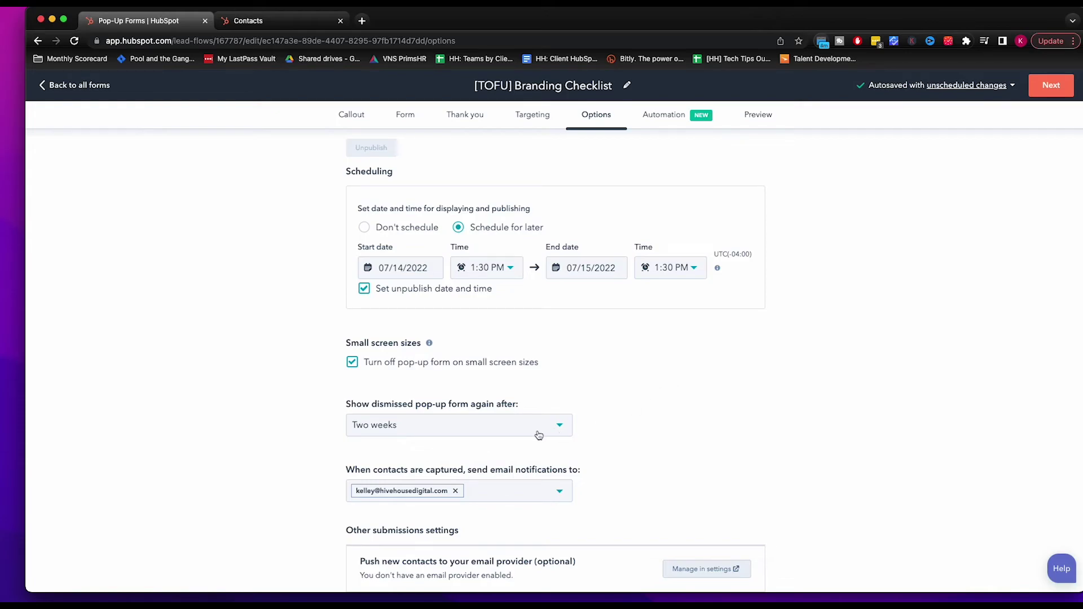
left_click(556, 427)
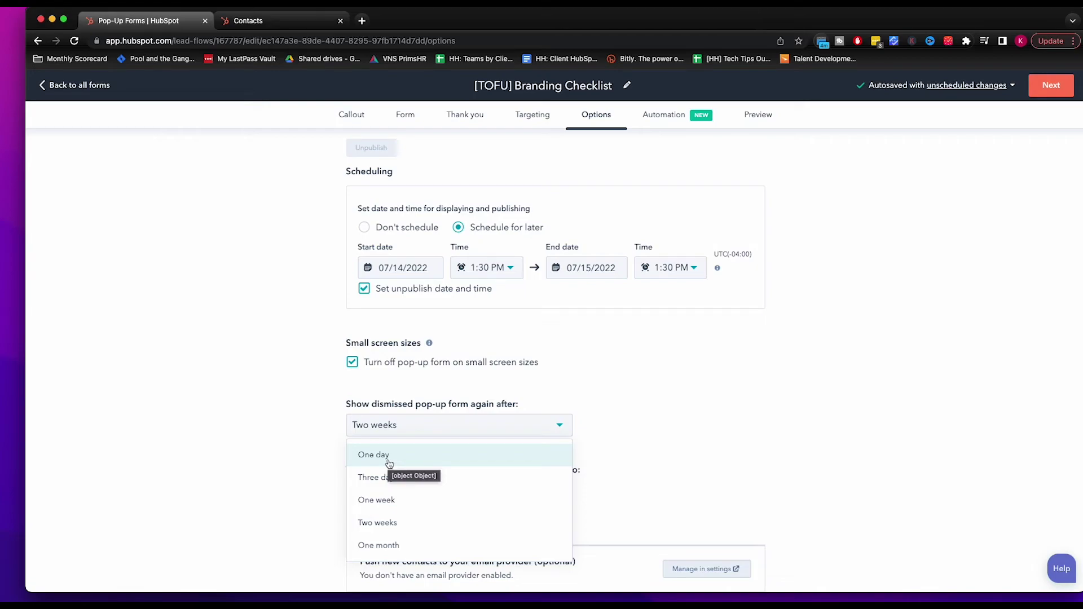
left_click(383, 523)
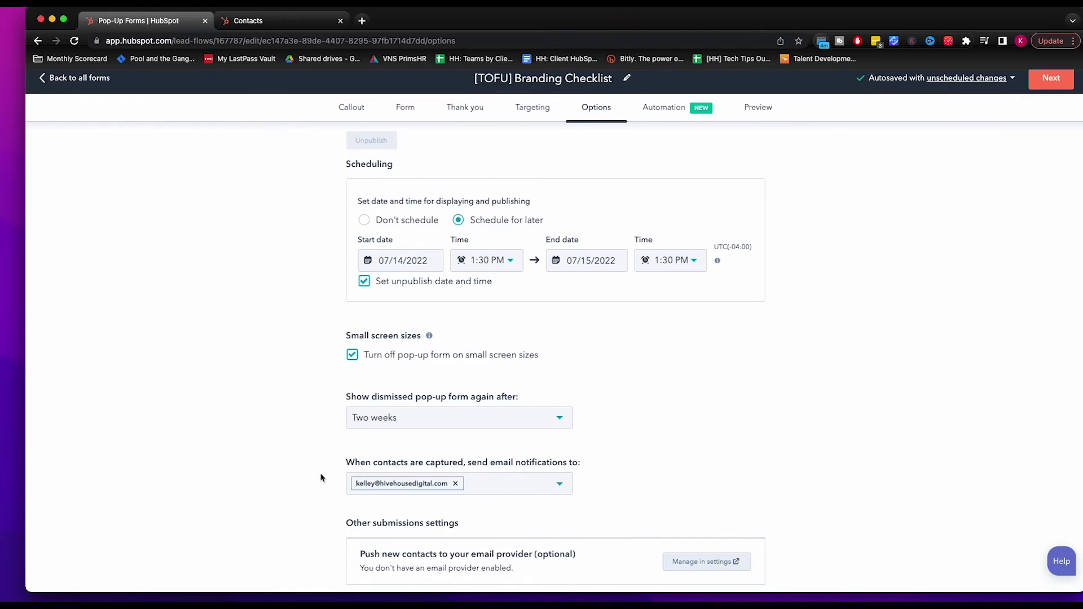
left_click(656, 114)
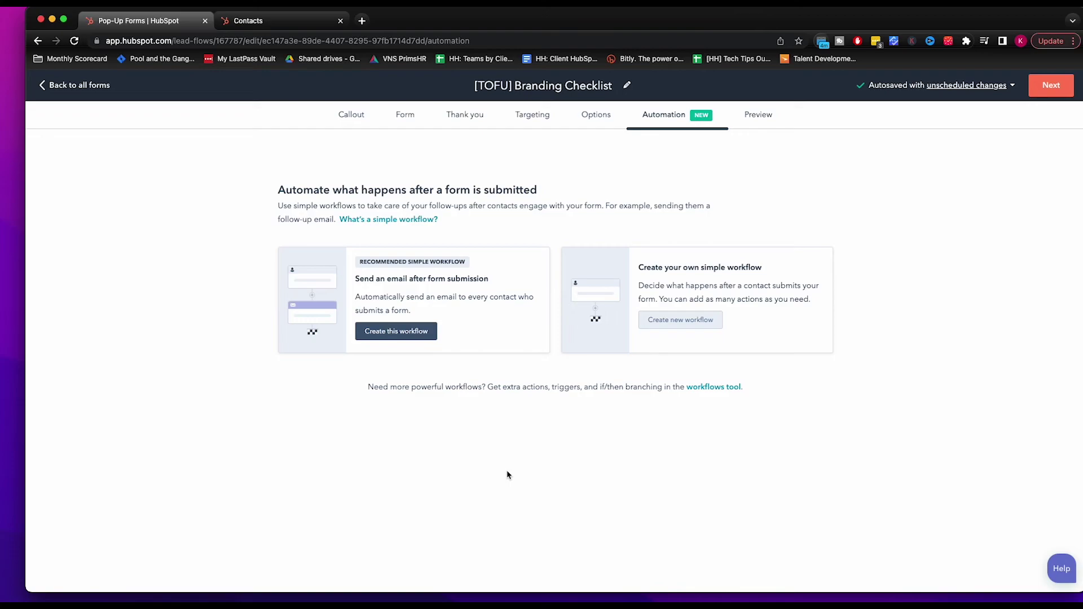
Create the recommended follow-up email workflow and preview the finished pop-up.
left_click(418, 336)
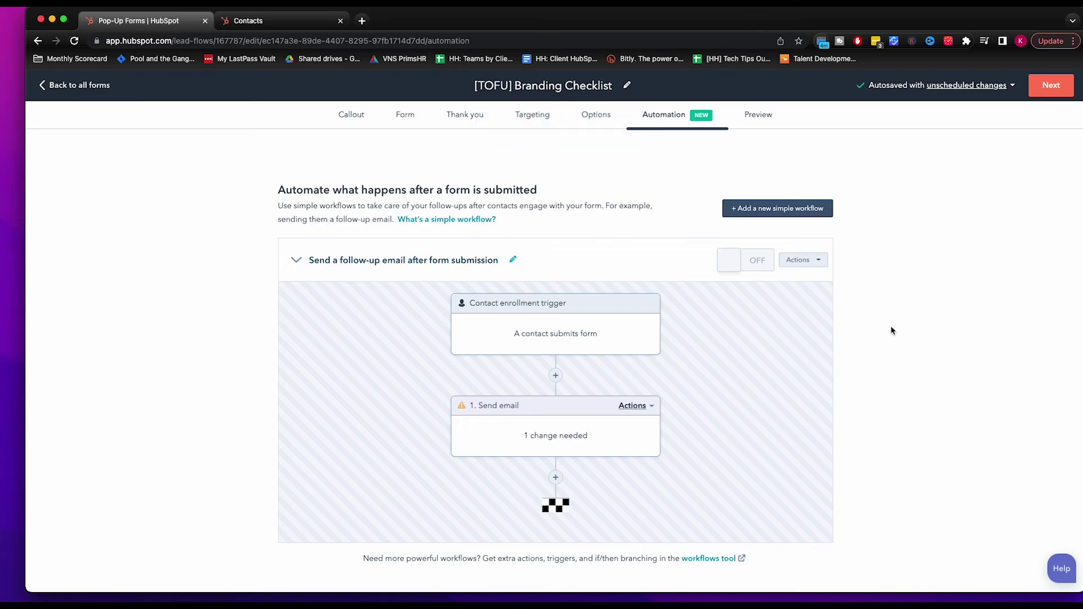
left_click(760, 115)
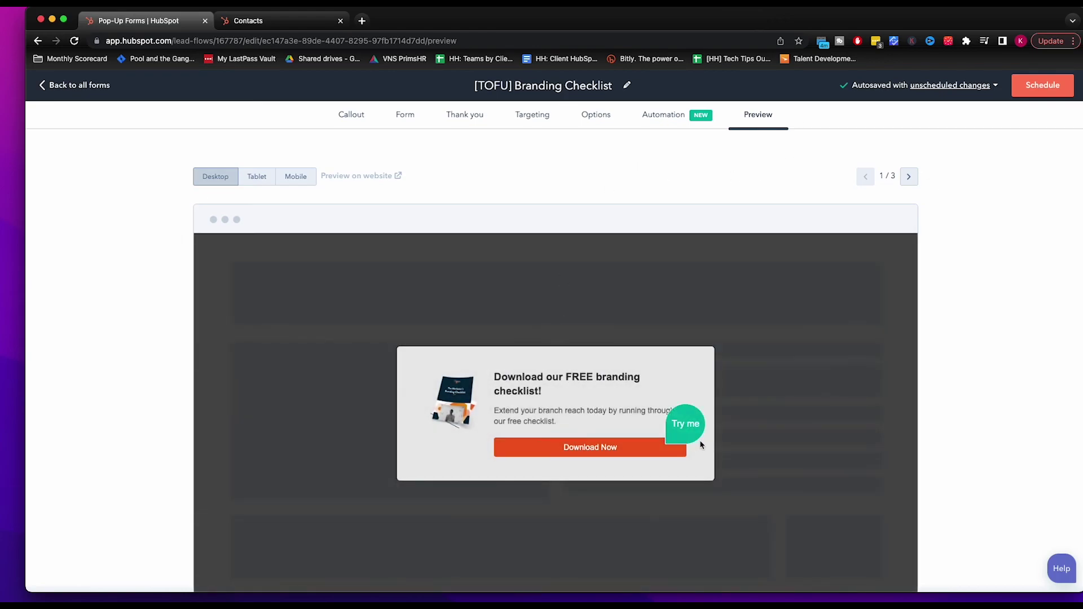
left_click(674, 443)
scroll(554, 423, "down", 1)
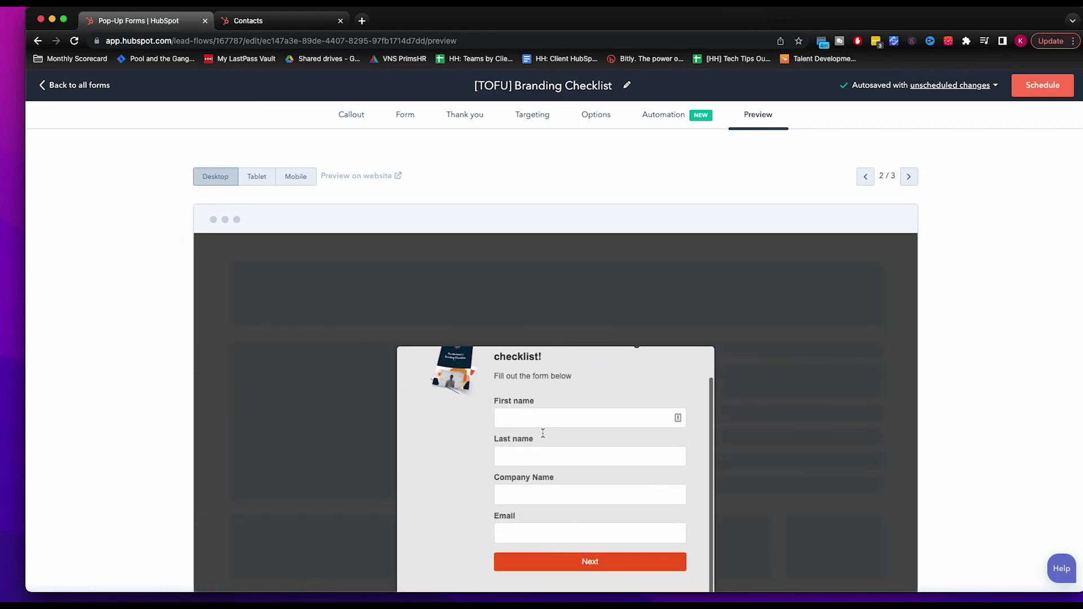
left_click(264, 176)
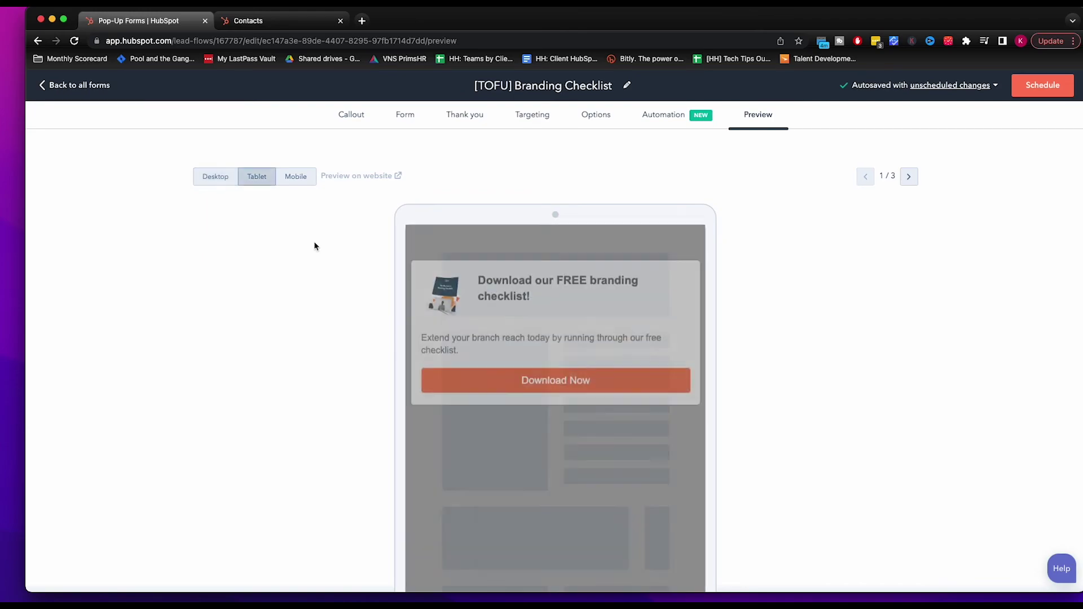
left_click(299, 177)
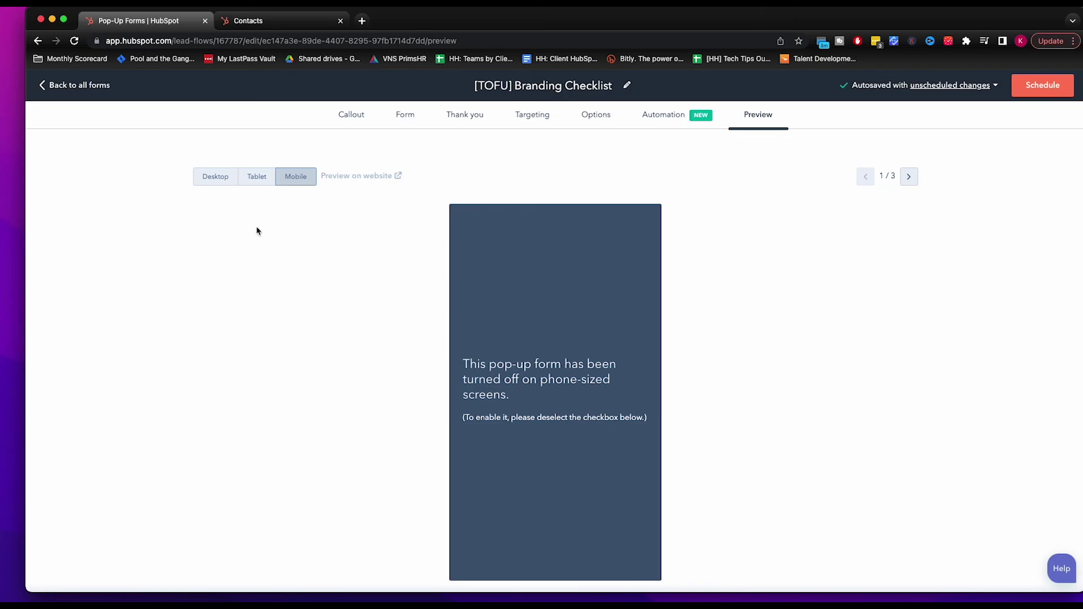
left_click(216, 181)
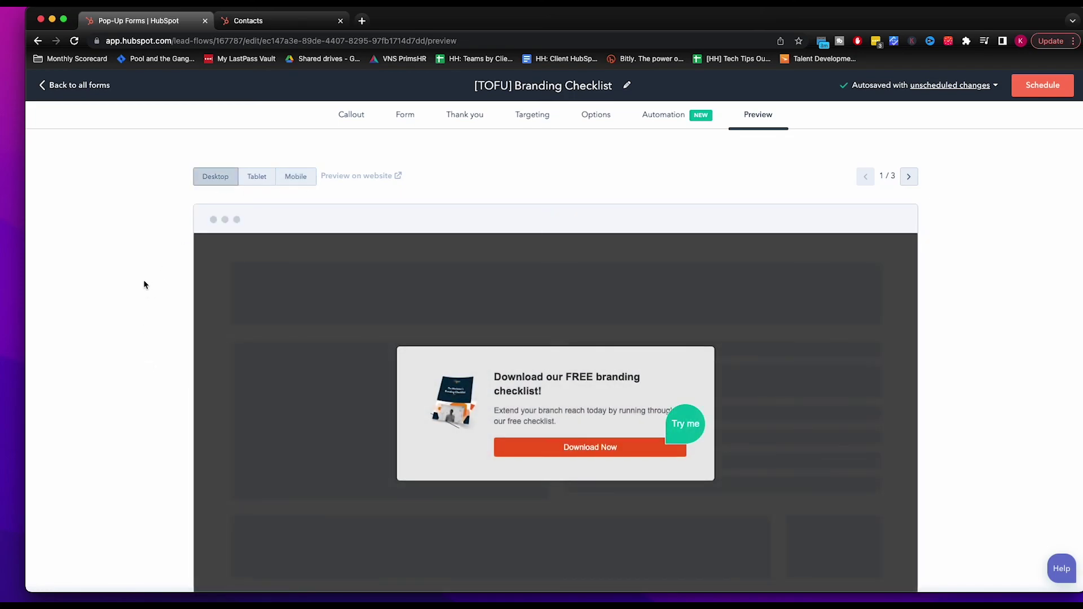